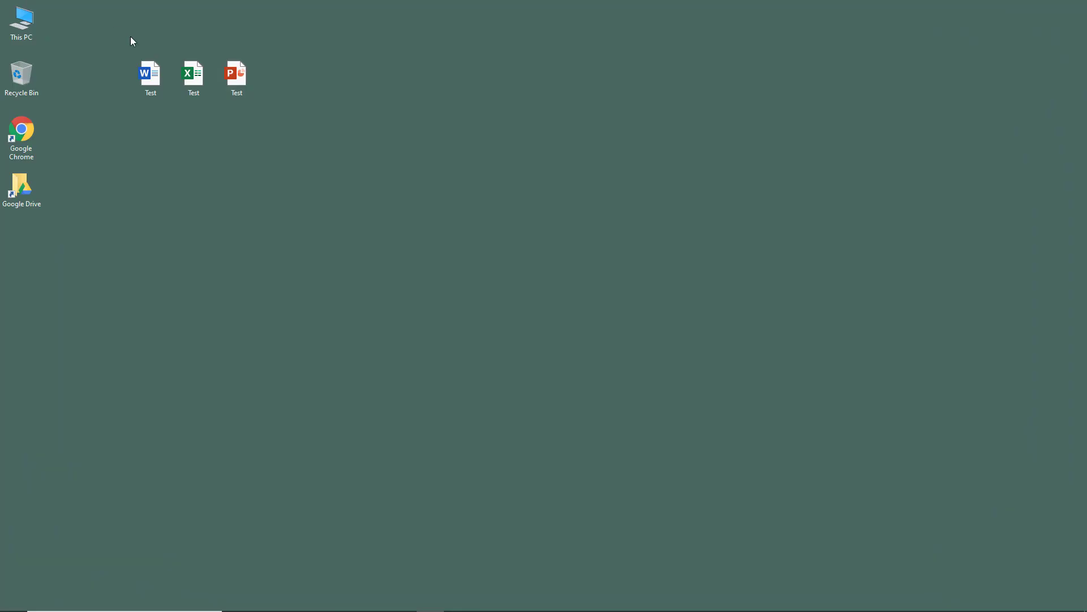
- Try selecting the Word, Excel and PowerPoint Test files on the desktop, then clear the selection
{"action": "left_click_drag", "start_coordinate": [113, 24], "coordinate": [315, 146]}
{"action": "left_click", "coordinate": [266, 158]}
{"action": "left_click_drag", "start_coordinate": [173, 104], "coordinate": [253, 86]}
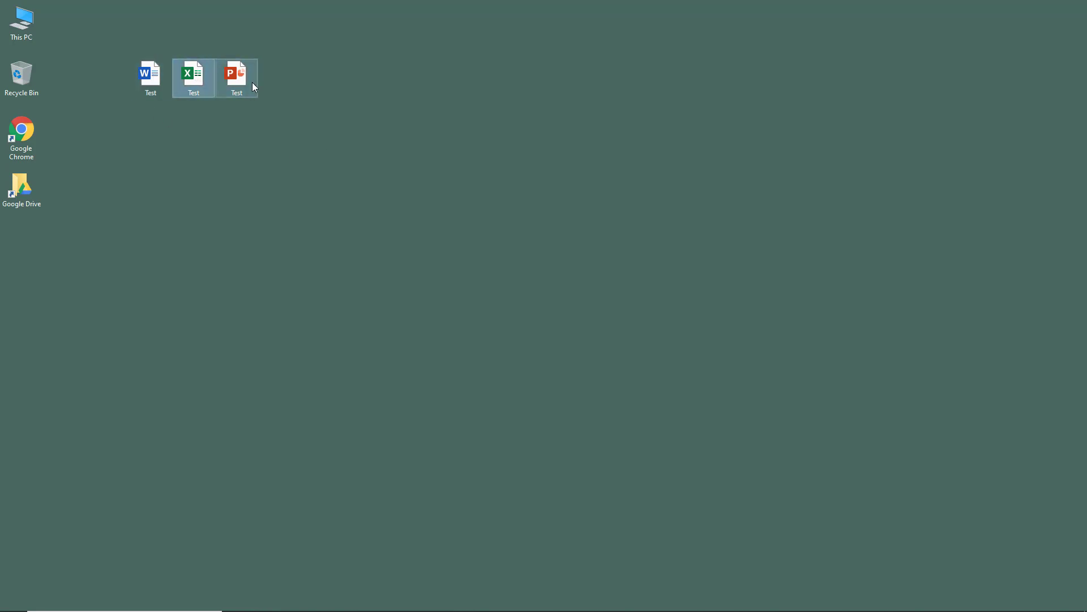
{"action": "left_click", "coordinate": [254, 86]}
{"action": "left_click_drag", "start_coordinate": [120, 47], "coordinate": [398, 166]}
{"action": "left_click", "coordinate": [397, 166]}
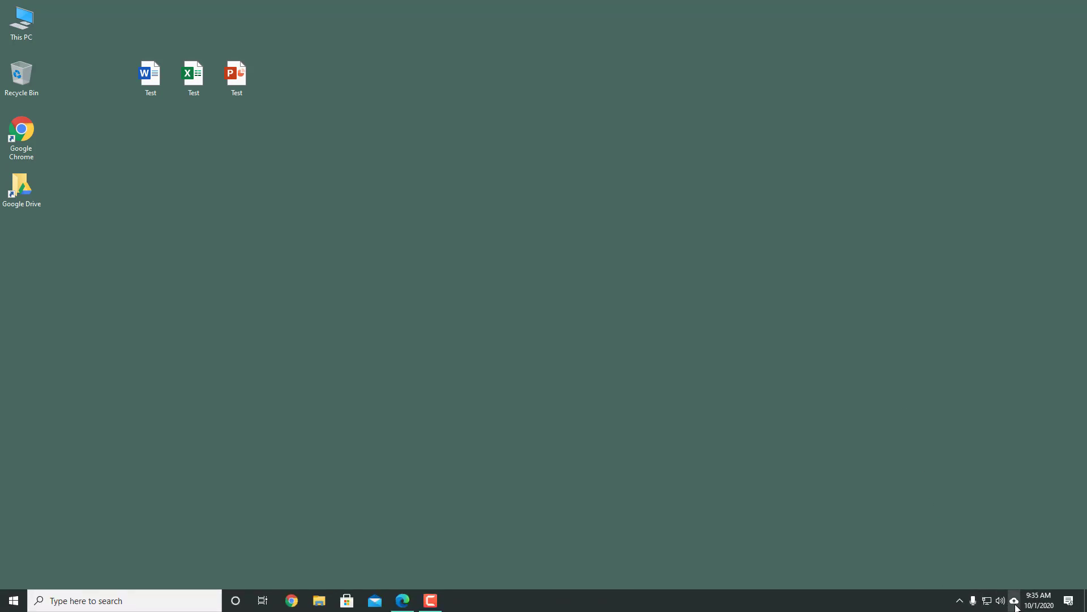
- Open Google Drive on the web from the tray icon and go to My Drive
{"action": "left_click", "coordinate": [1014, 600]}
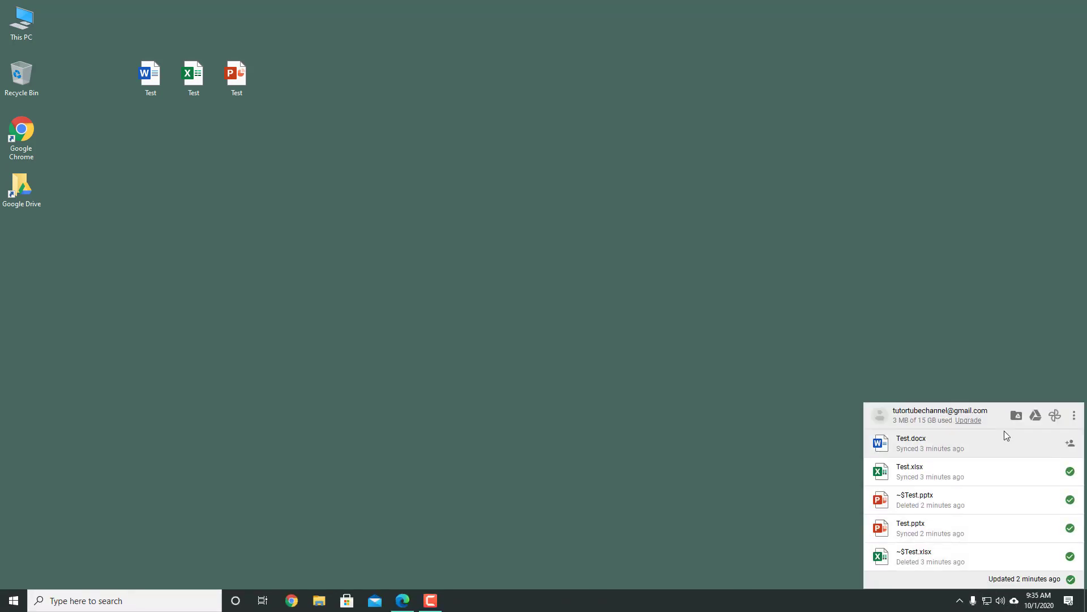
{"action": "left_click", "coordinate": [1037, 419]}
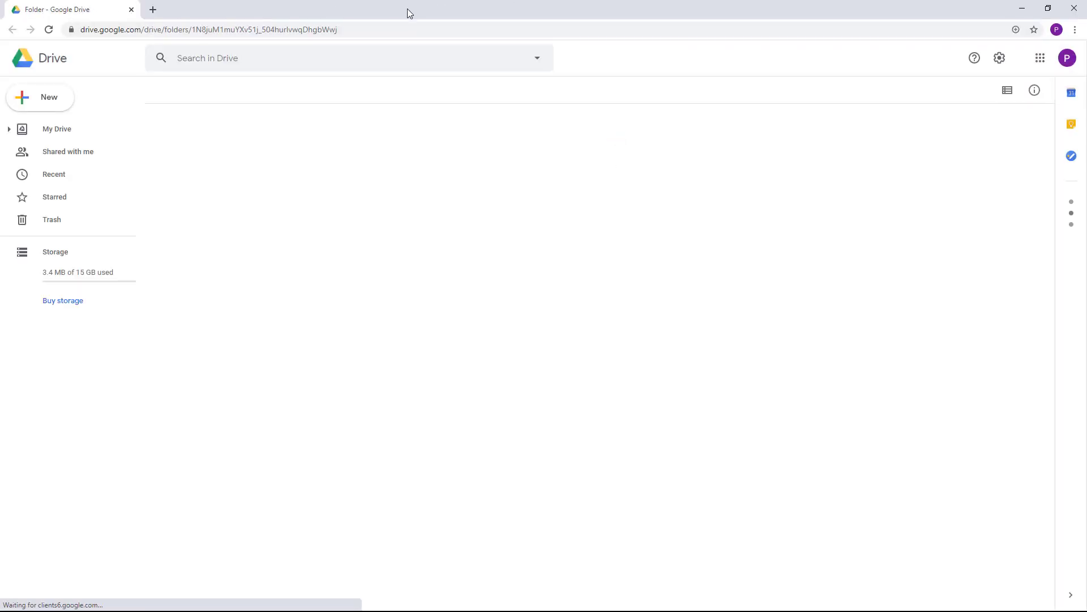
{"action": "left_click", "coordinate": [54, 131]}
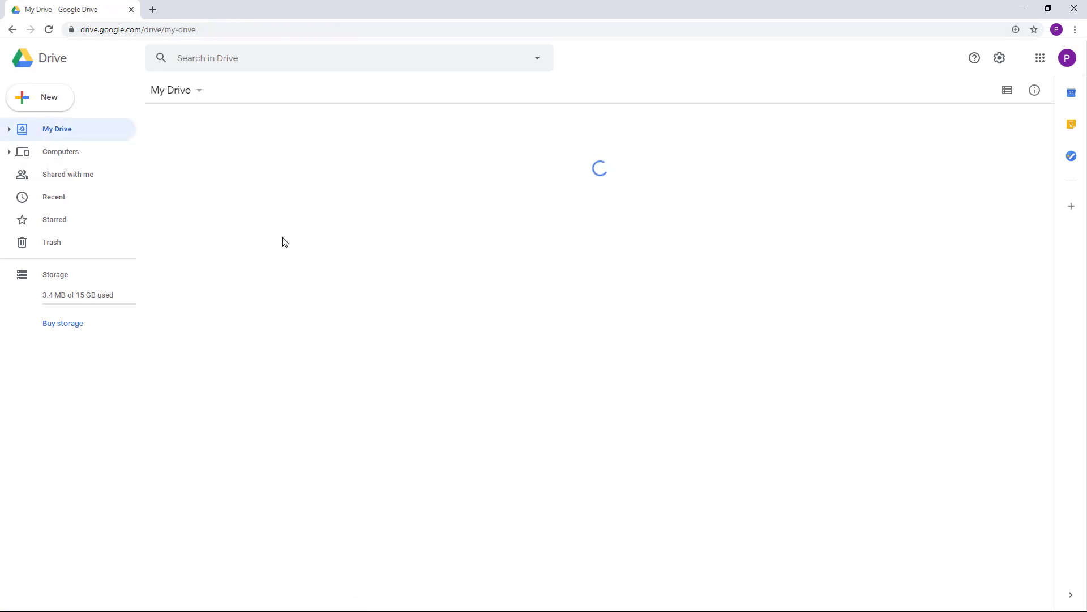
- Create a new folder named 'To Convert' in My Drive
{"action": "left_click", "coordinate": [50, 100]}
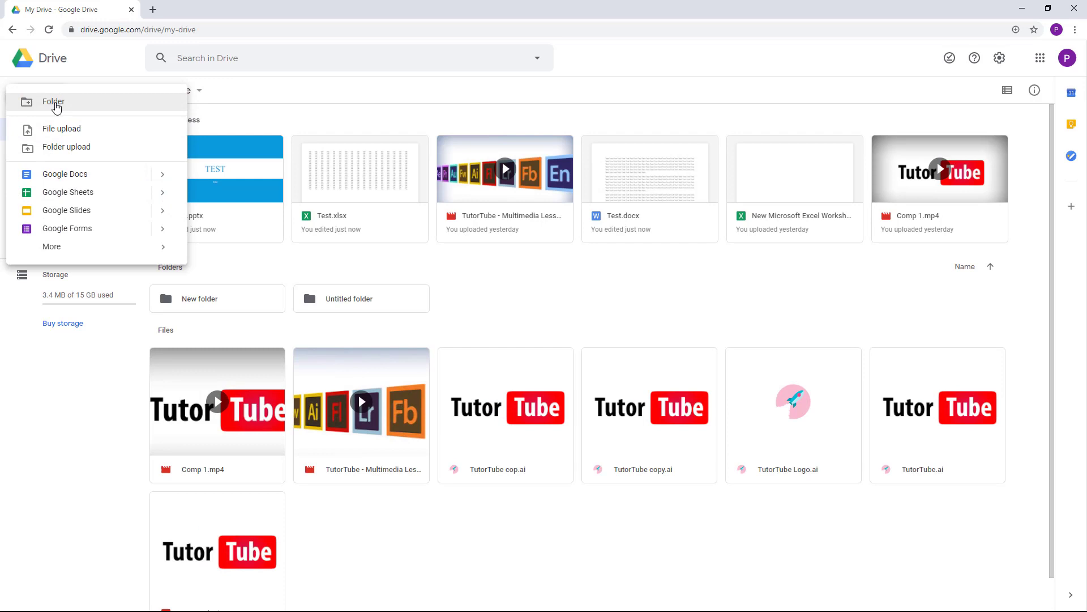
{"action": "left_click", "coordinate": [55, 102]}
{"action": "type", "text": "to"}
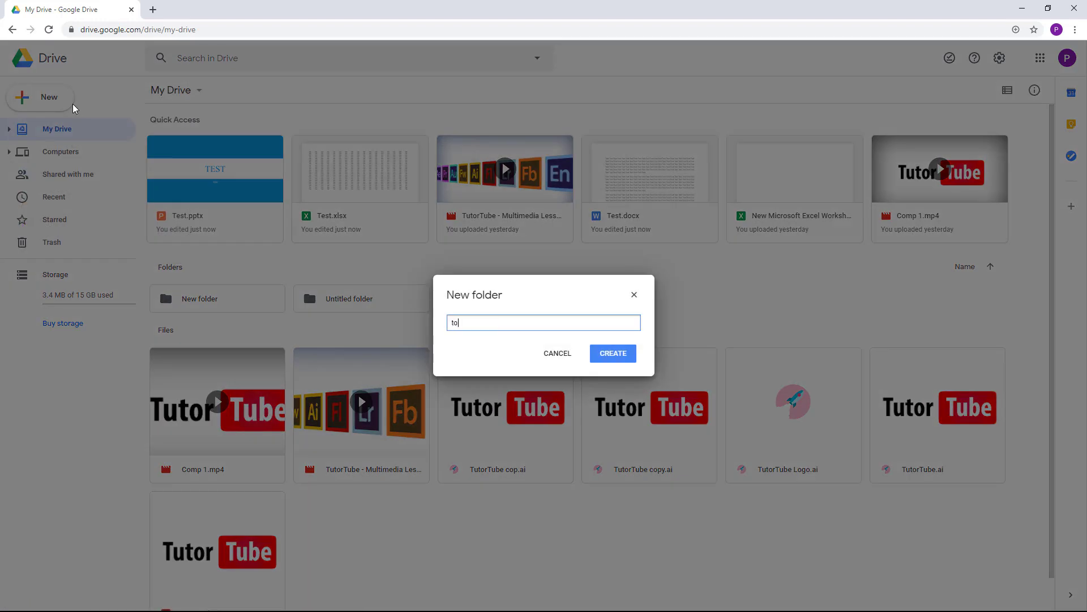
{"action": "type", "text": " Convert"}
{"action": "left_click", "coordinate": [623, 356]}
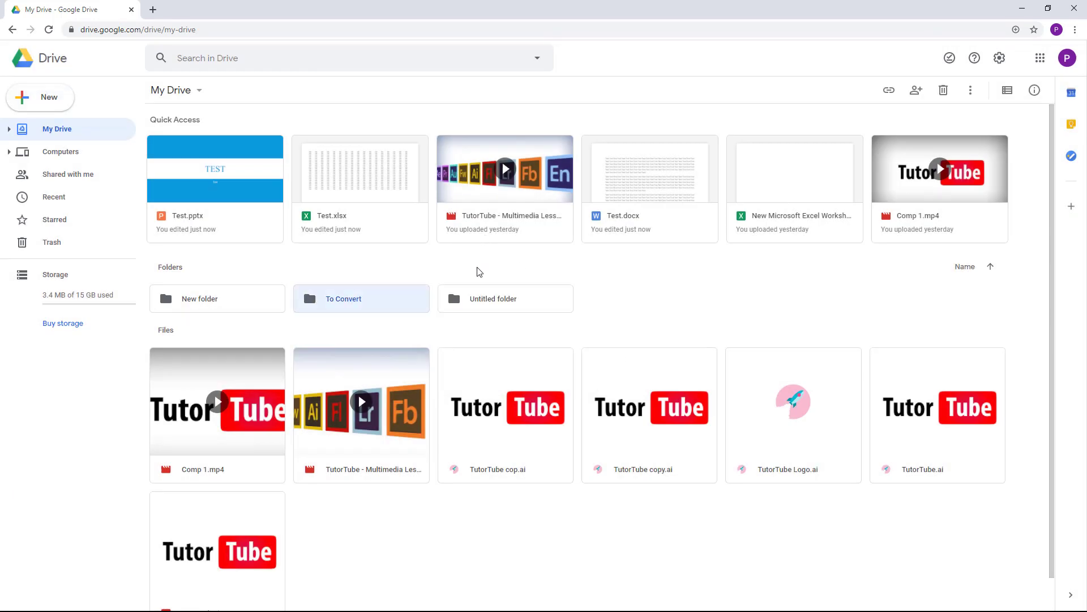
- Open To Convert and drag Test.docx, Test.xlsx and Test.pptx from the desktop into it
{"action": "double_click", "coordinate": [332, 304]}
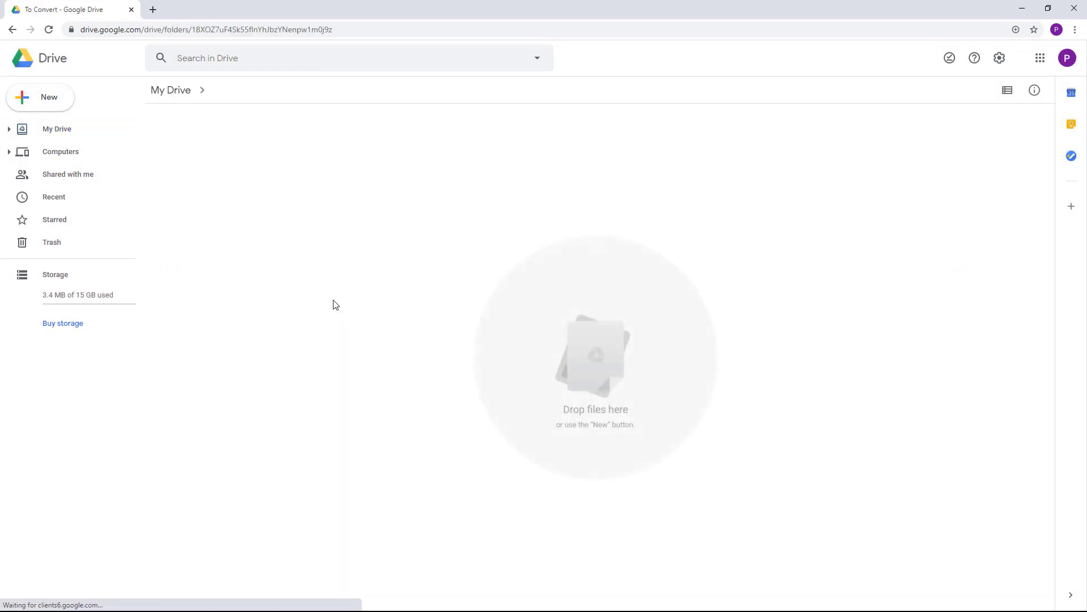
{"action": "left_click_drag", "start_coordinate": [544, 8], "coordinate": [617, 64]}
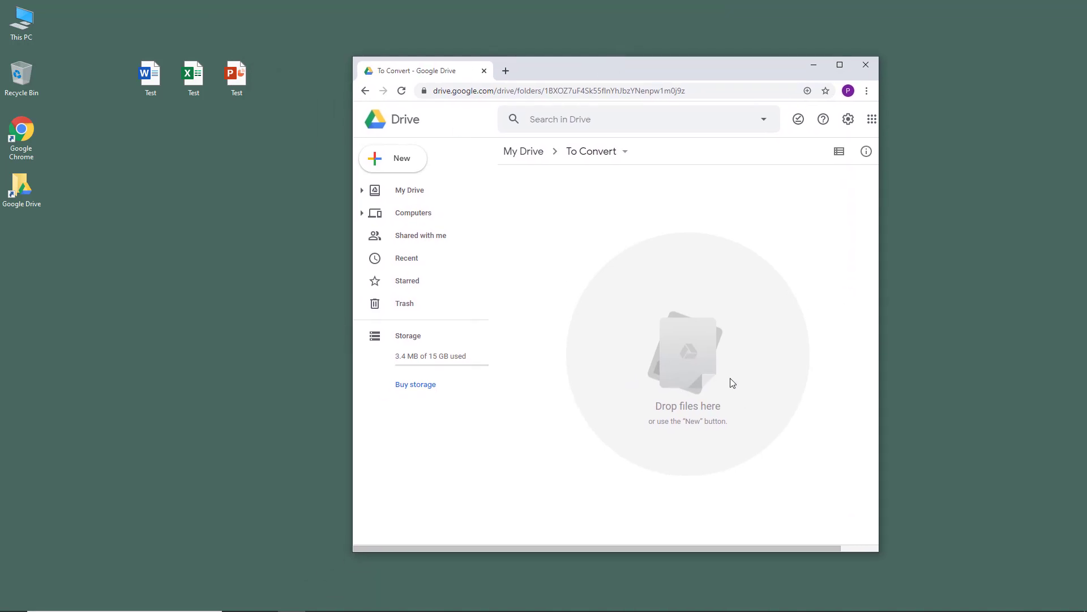
{"action": "left_click_drag", "start_coordinate": [135, 50], "coordinate": [654, 336]}
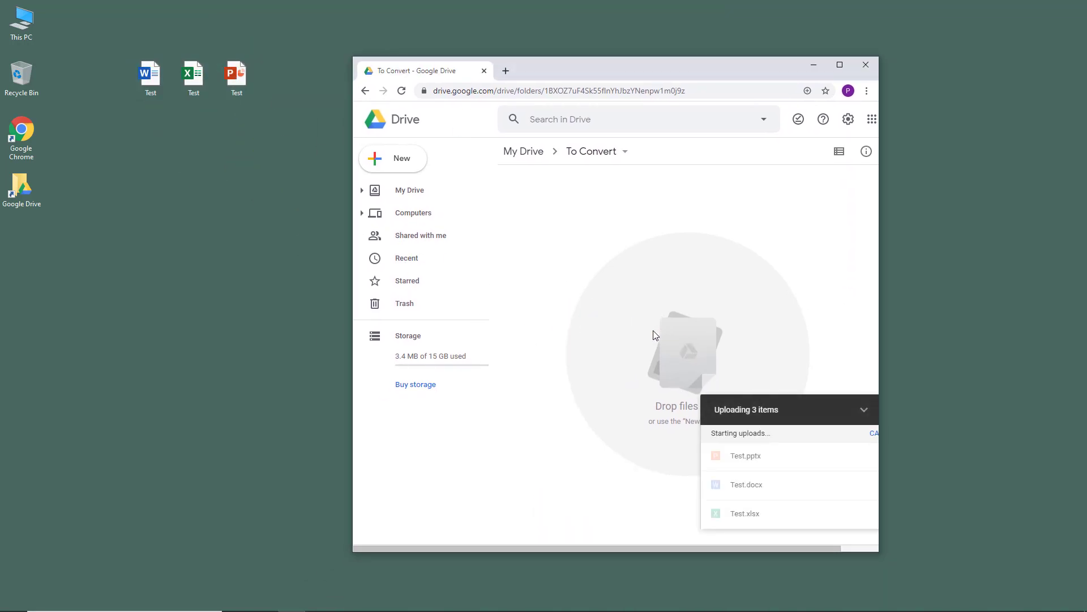
{"action": "left_click", "coordinate": [841, 66]}
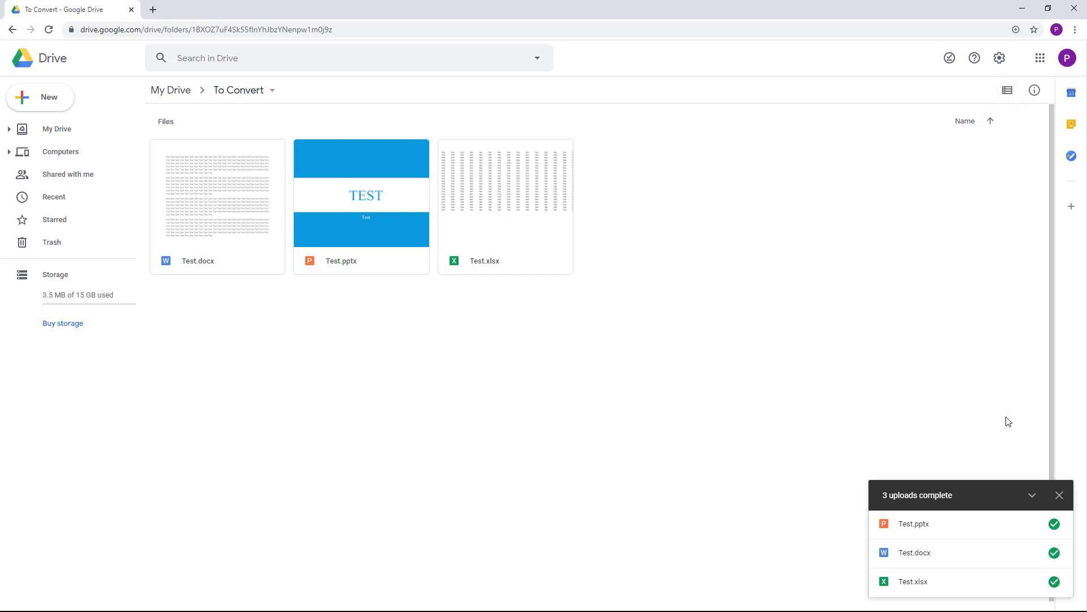
{"action": "left_click", "coordinate": [1059, 496]}
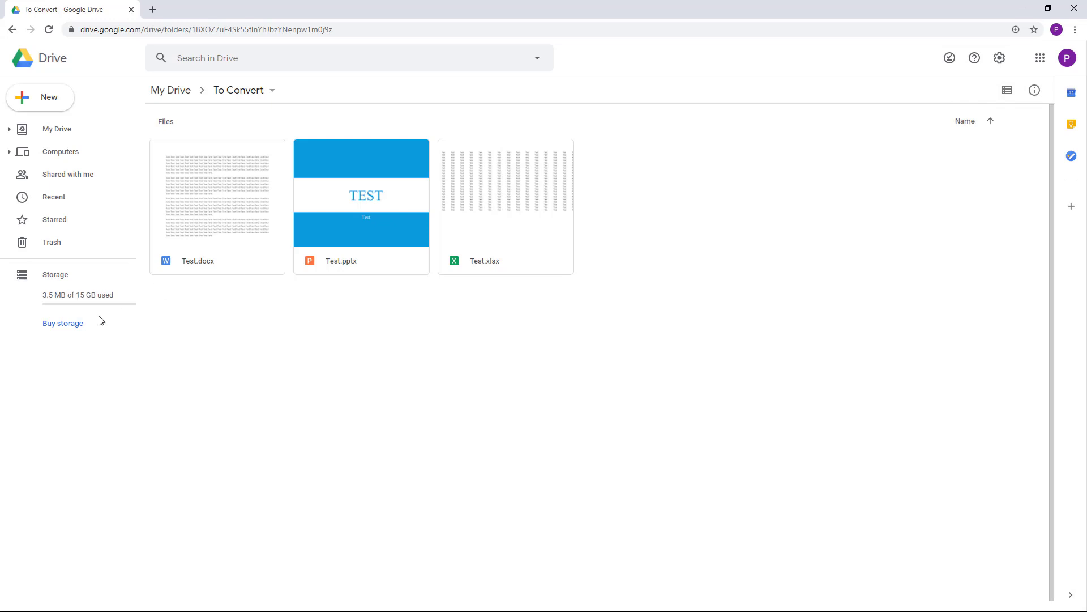
- Switch the folder to list view and open Test.docx
{"action": "left_click", "coordinate": [1008, 91]}
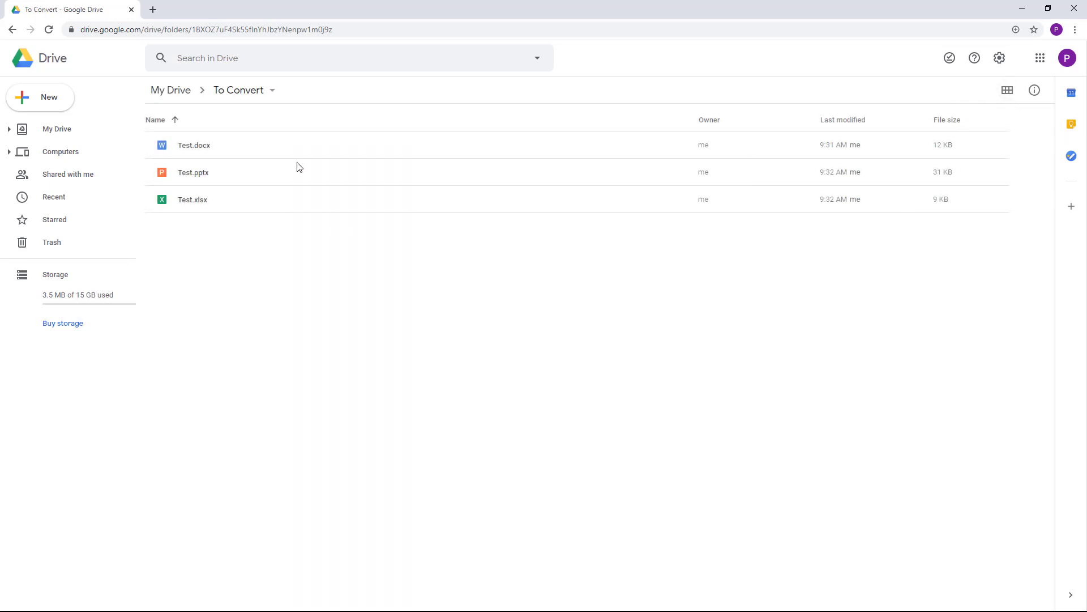
{"action": "right_click", "coordinate": [194, 149]}
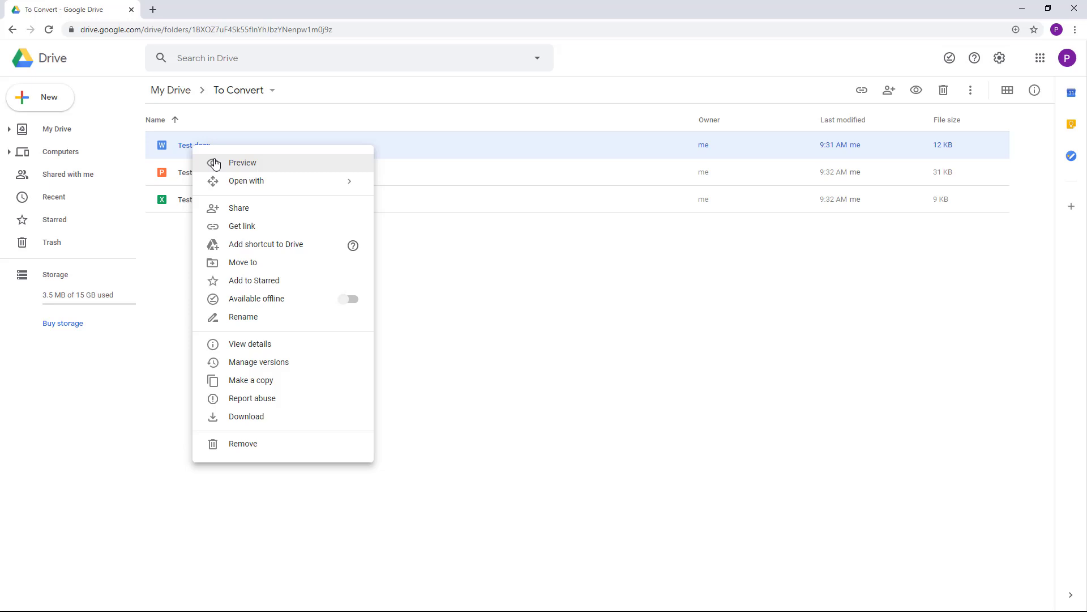
{"action": "mouse_move", "coordinate": [242, 187]}
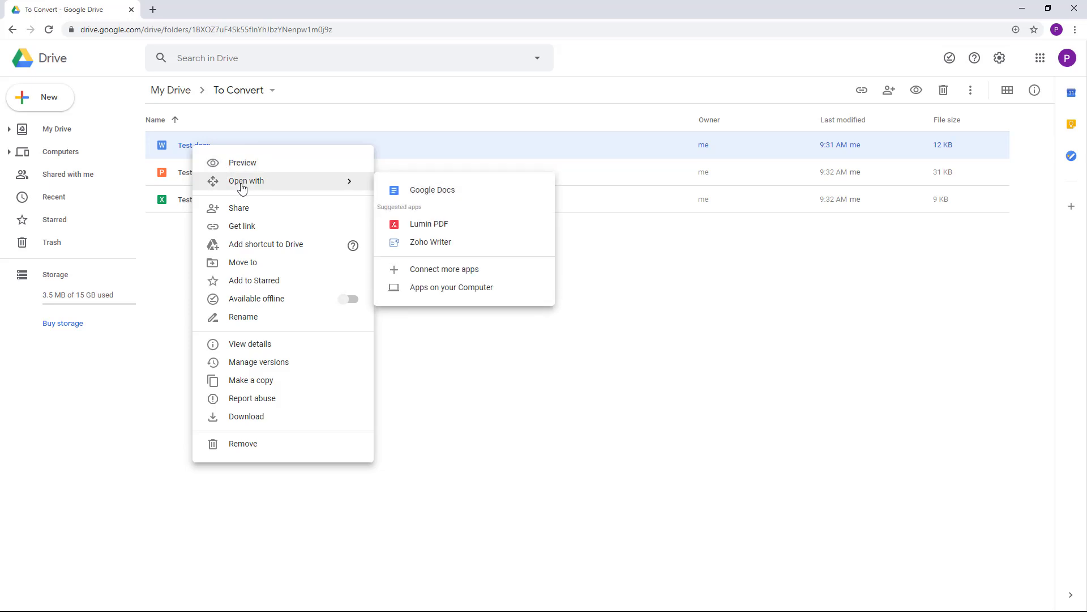
{"action": "left_click", "coordinate": [461, 355]}
{"action": "left_click", "coordinate": [194, 148]}
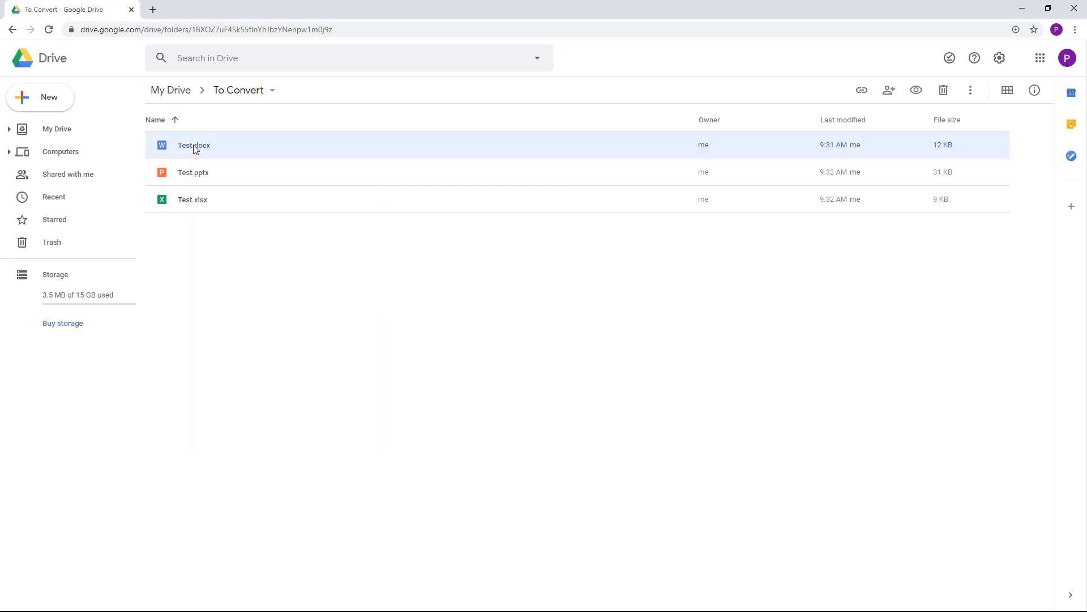
{"action": "double_click", "coordinate": [195, 147]}
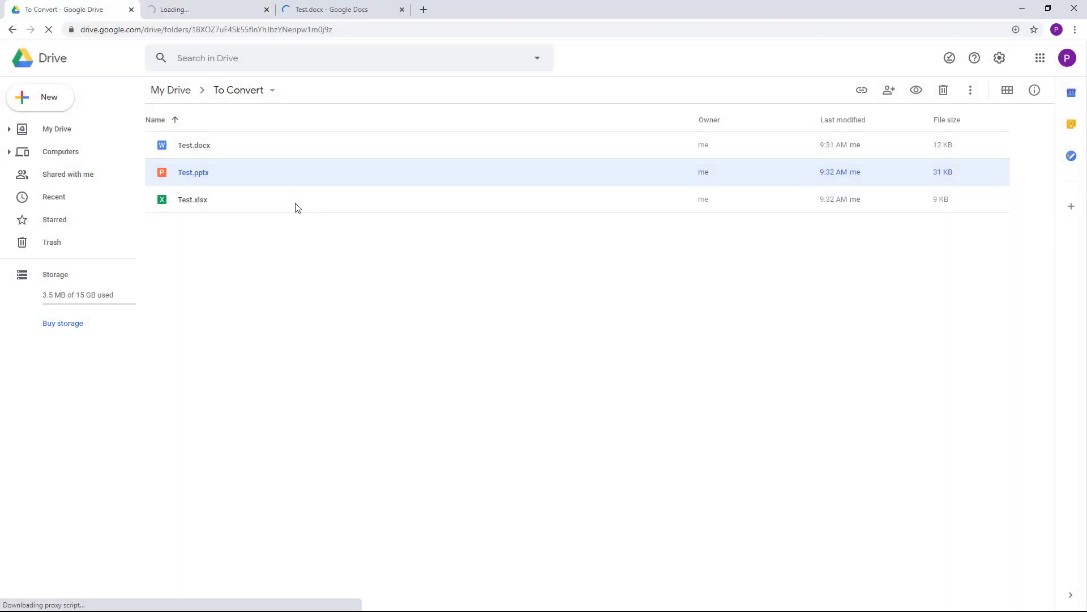
- Open Test.xlsx in Google Sheets from its right-click menu and return to To Convert
{"action": "left_click", "coordinate": [198, 200]}
{"action": "right_click", "coordinate": [184, 203]}
{"action": "mouse_move", "coordinate": [238, 236]}
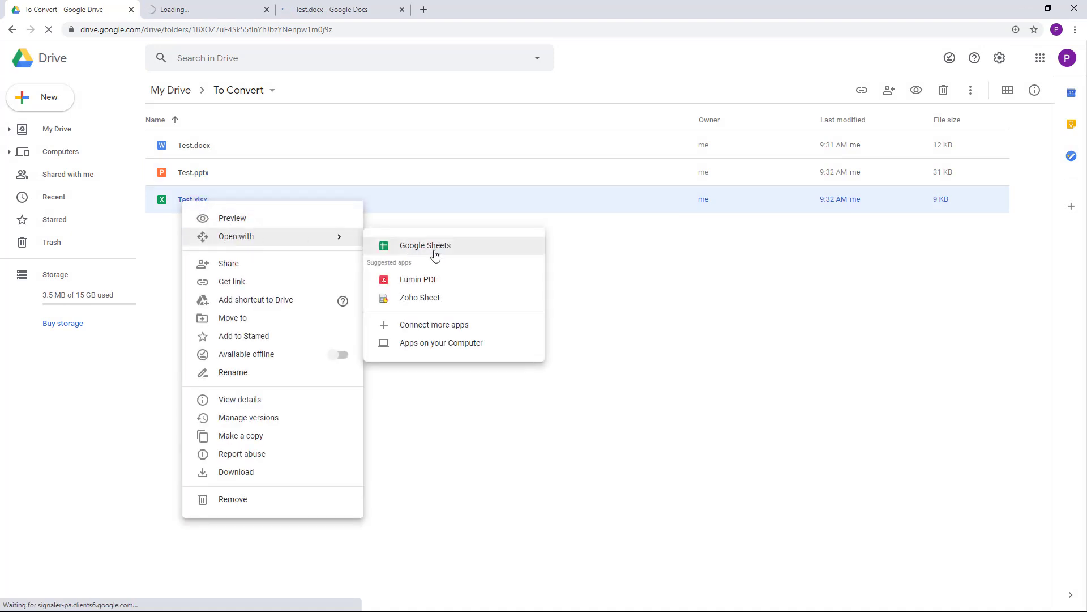
{"action": "left_click", "coordinate": [435, 255]}
{"action": "left_click", "coordinate": [85, 10]}
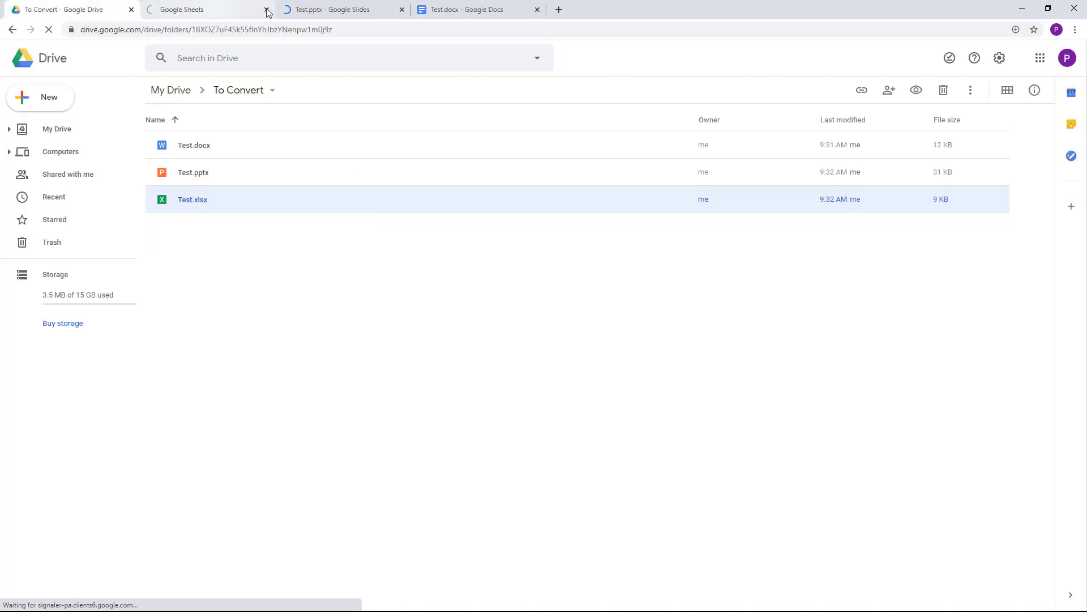
- Look at the Test.xlsx, Test.pptx and Test.docx tabs, dismissing each welcome tip
{"action": "left_click", "coordinate": [232, 10]}
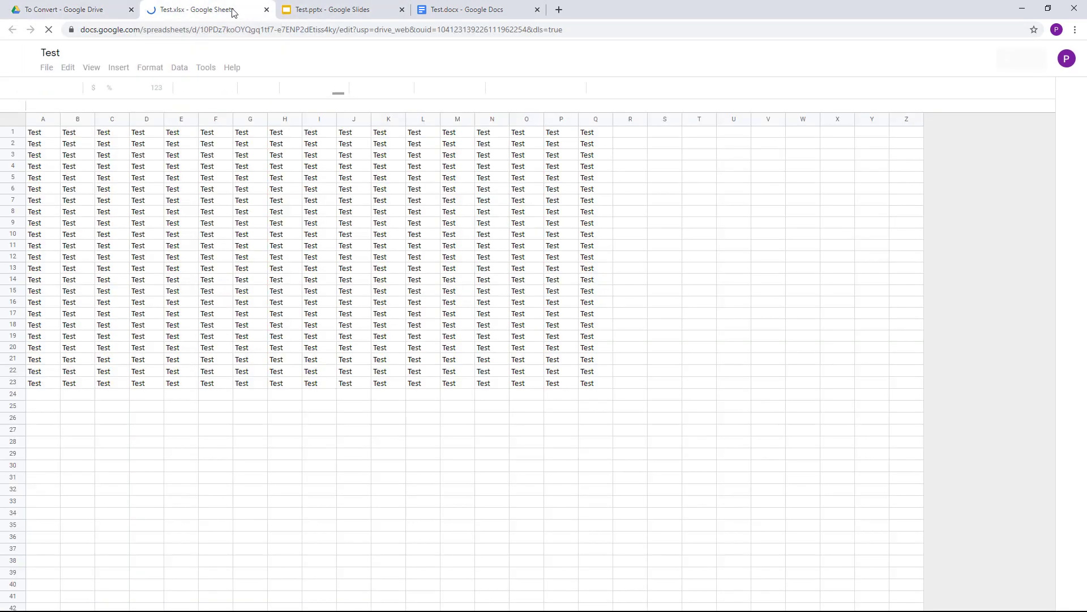
{"action": "left_click", "coordinate": [335, 9]}
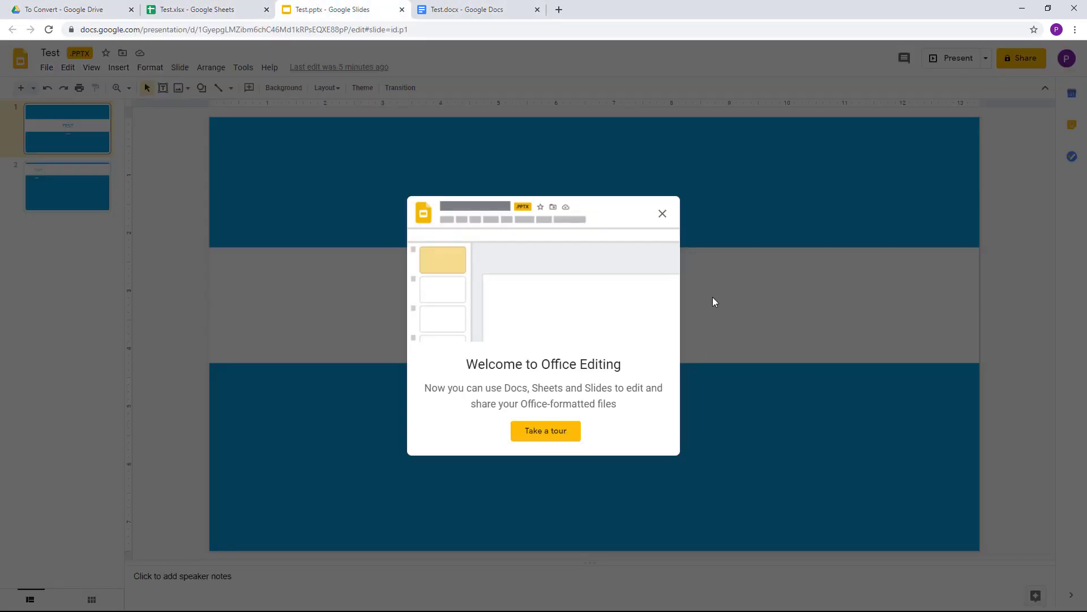
{"action": "left_click", "coordinate": [663, 214]}
{"action": "left_click", "coordinate": [461, 9]}
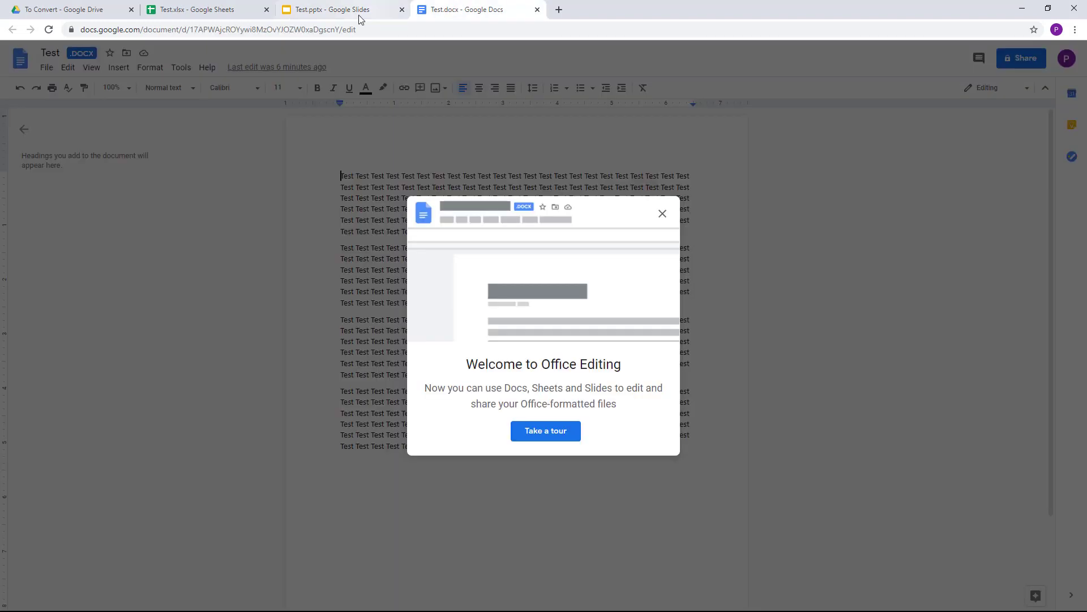
{"action": "left_click", "coordinate": [663, 214]}
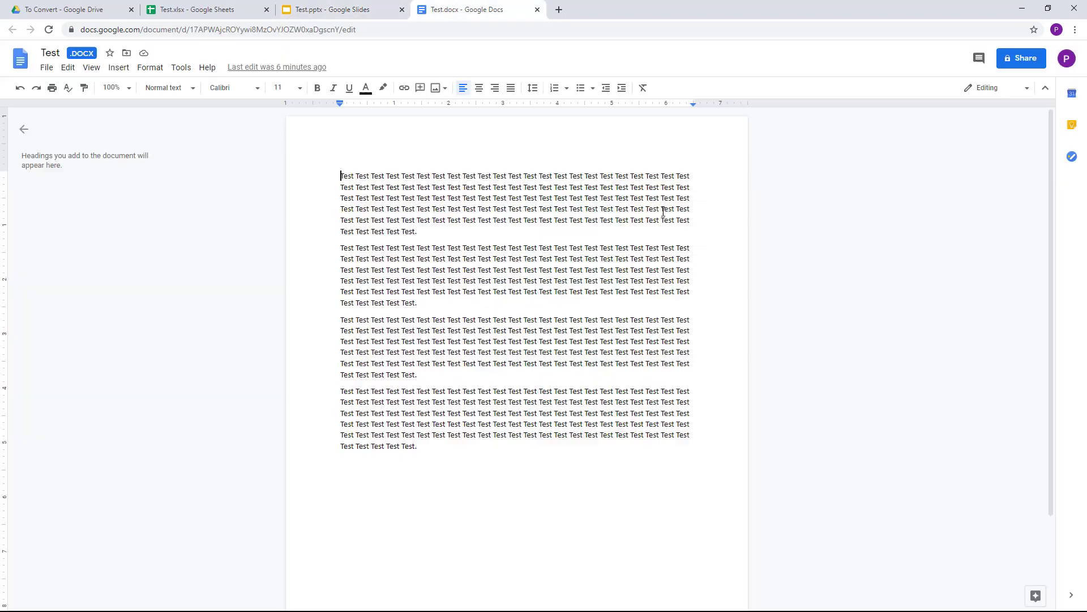
{"action": "left_click", "coordinate": [322, 7]}
{"action": "left_click", "coordinate": [213, 8]}
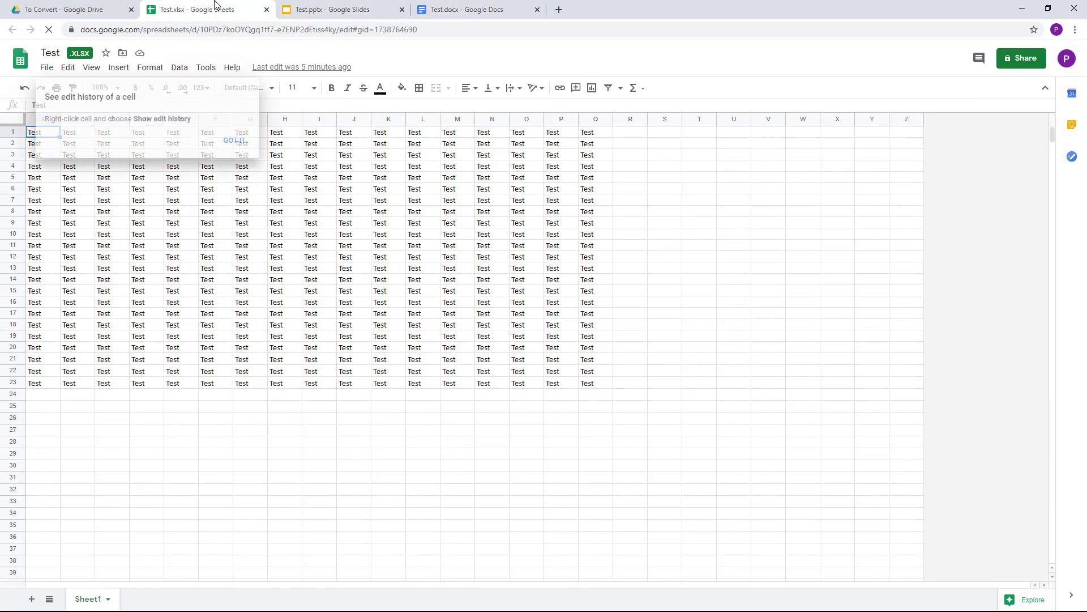
{"action": "left_click", "coordinate": [234, 141]}
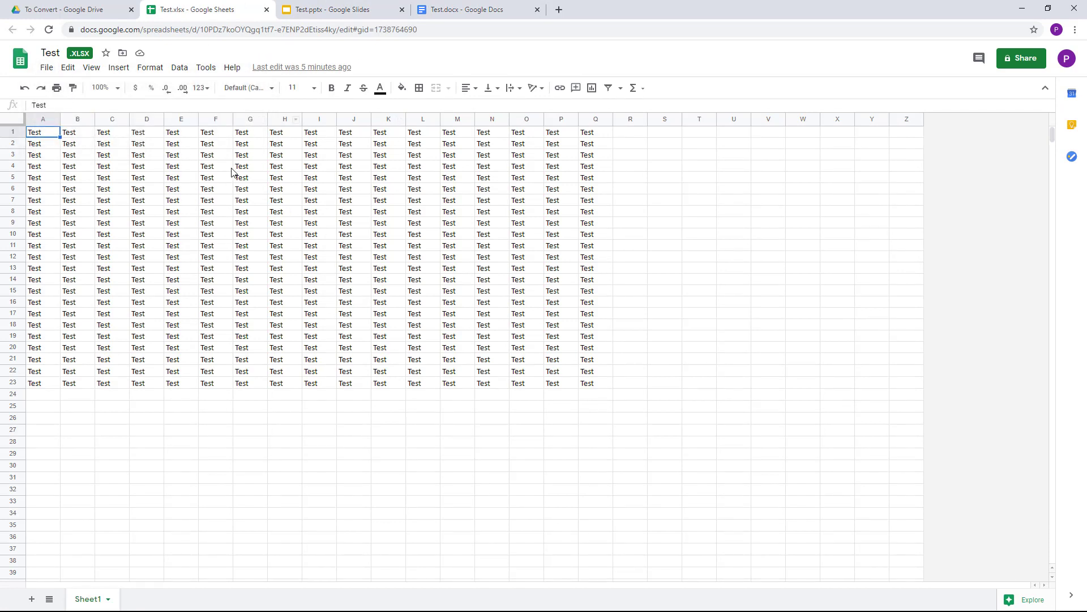
- Review the presentation and spreadsheet again, finishing on the Test.docx document
{"action": "left_click", "coordinate": [337, 8]}
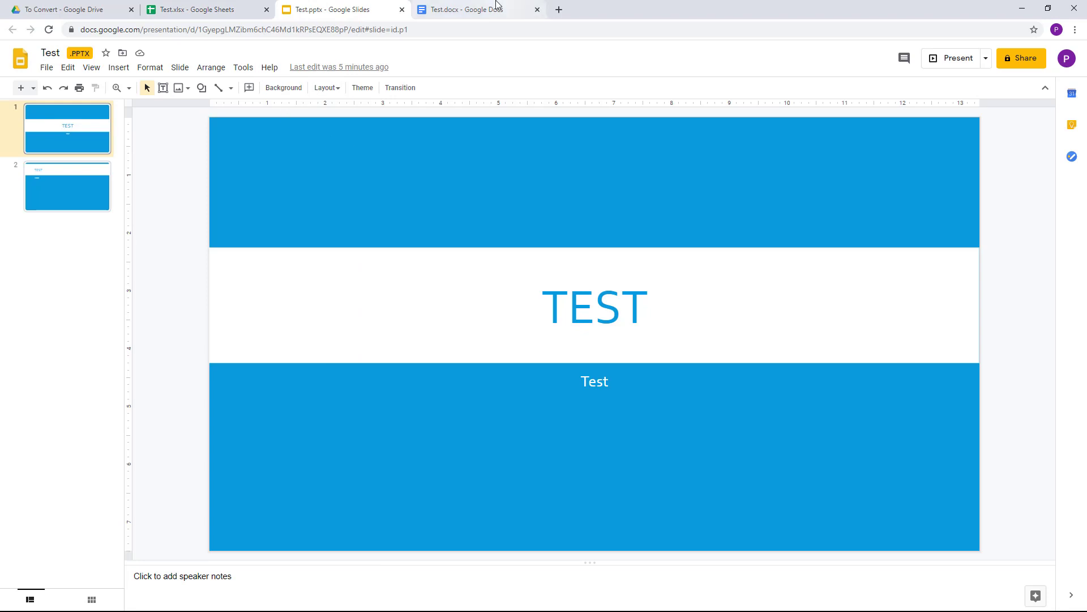
{"action": "left_click", "coordinate": [497, 8]}
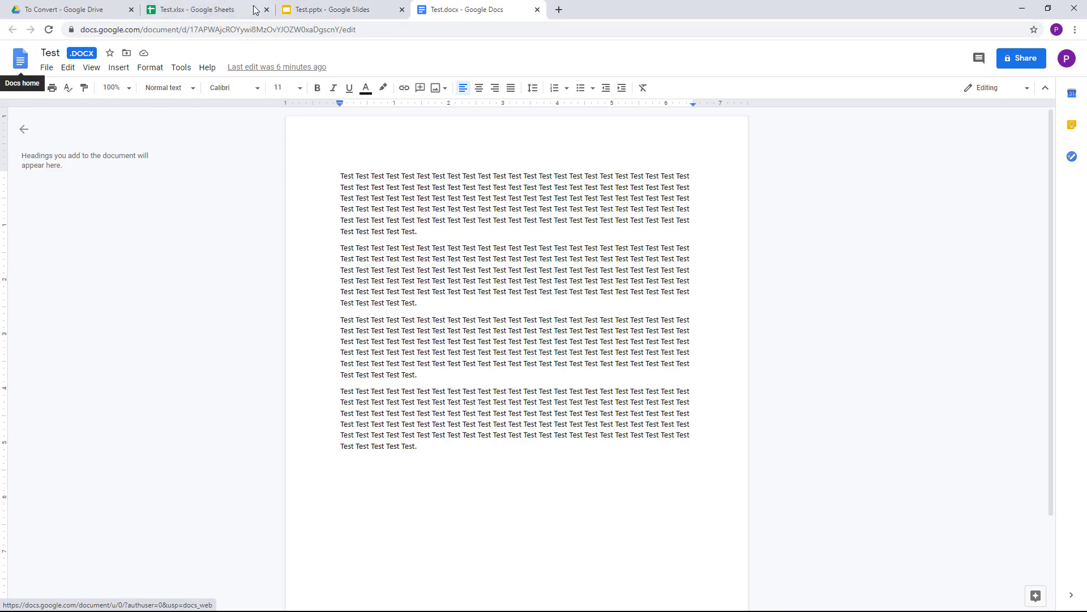
{"action": "left_click", "coordinate": [321, 9]}
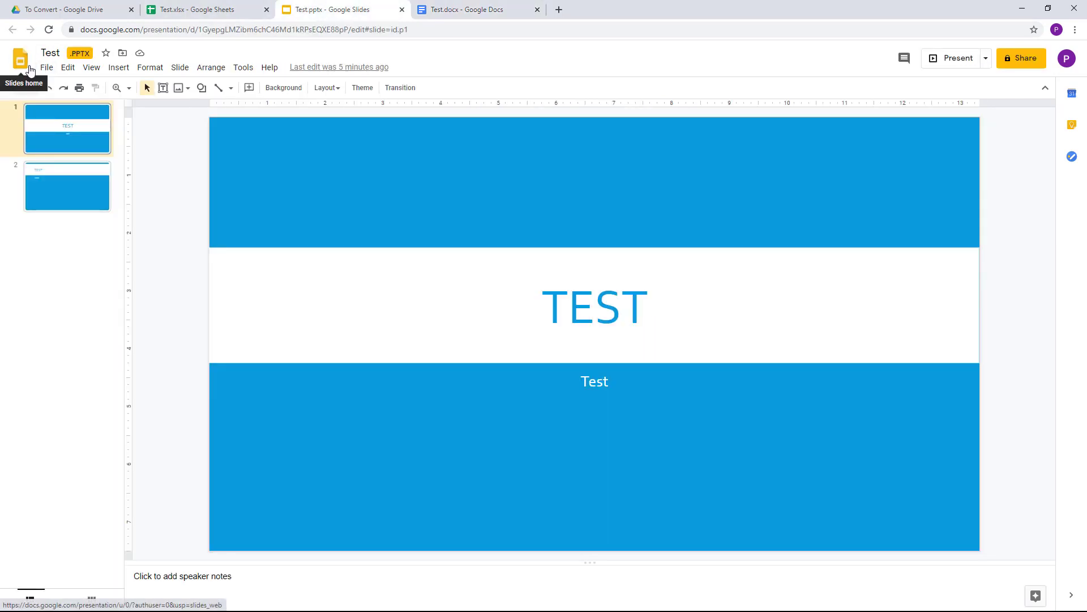
{"action": "left_click", "coordinate": [215, 9]}
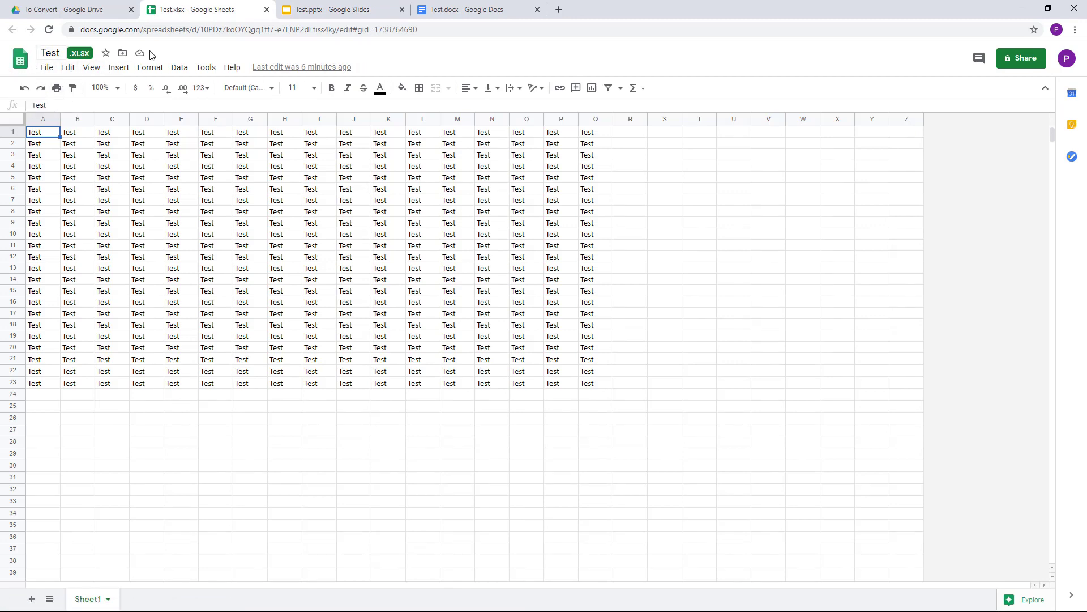
{"action": "left_click", "coordinate": [479, 10]}
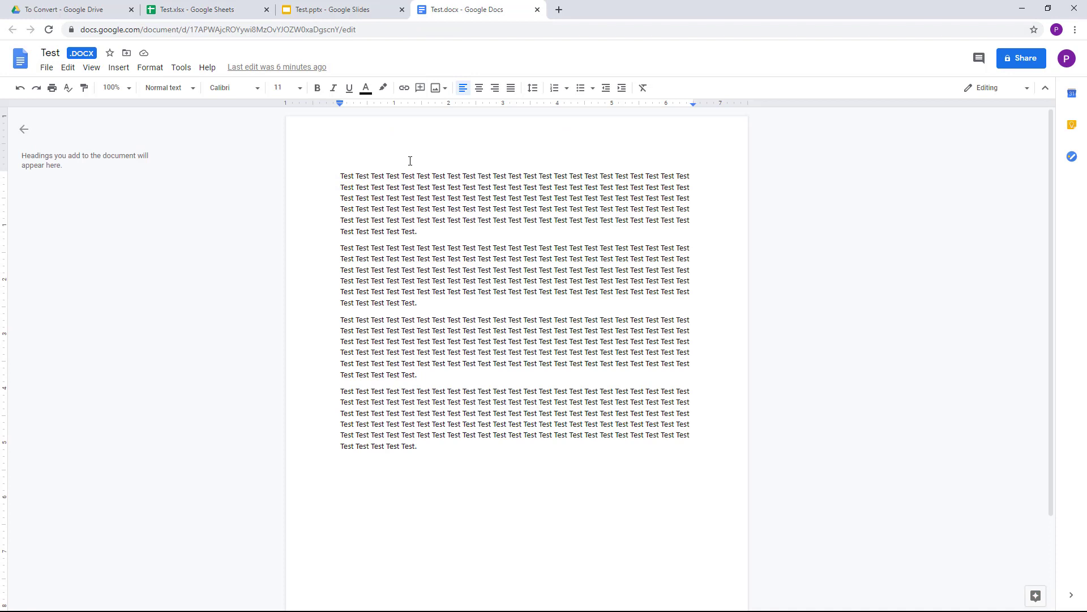
- Save Test.docx as a Google Docs file named Test and compare it with the original
{"action": "left_click", "coordinate": [47, 69]}
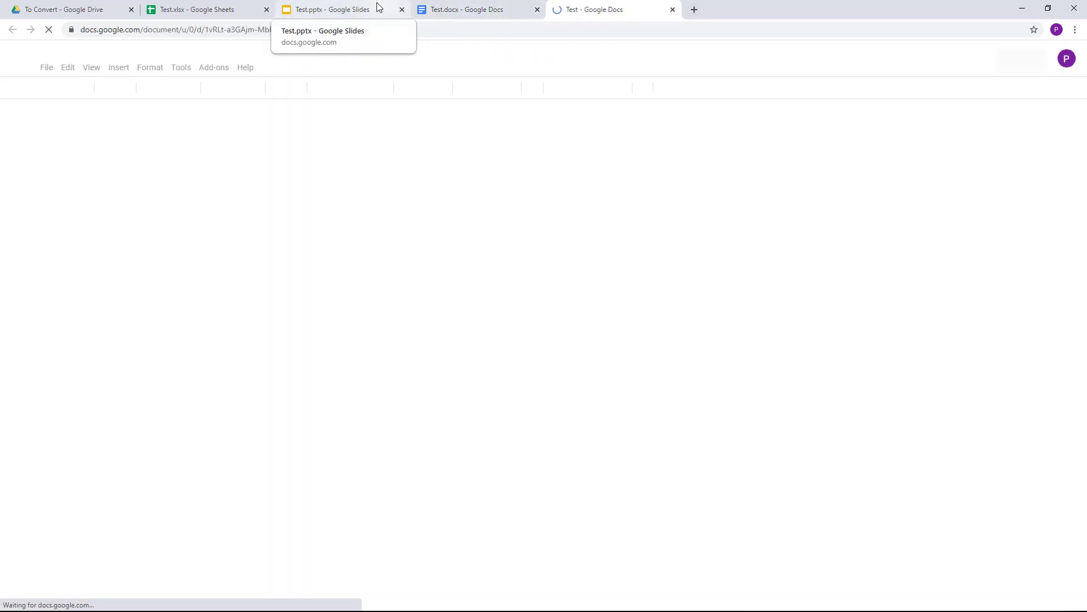
{"action": "left_click", "coordinate": [99, 9]}
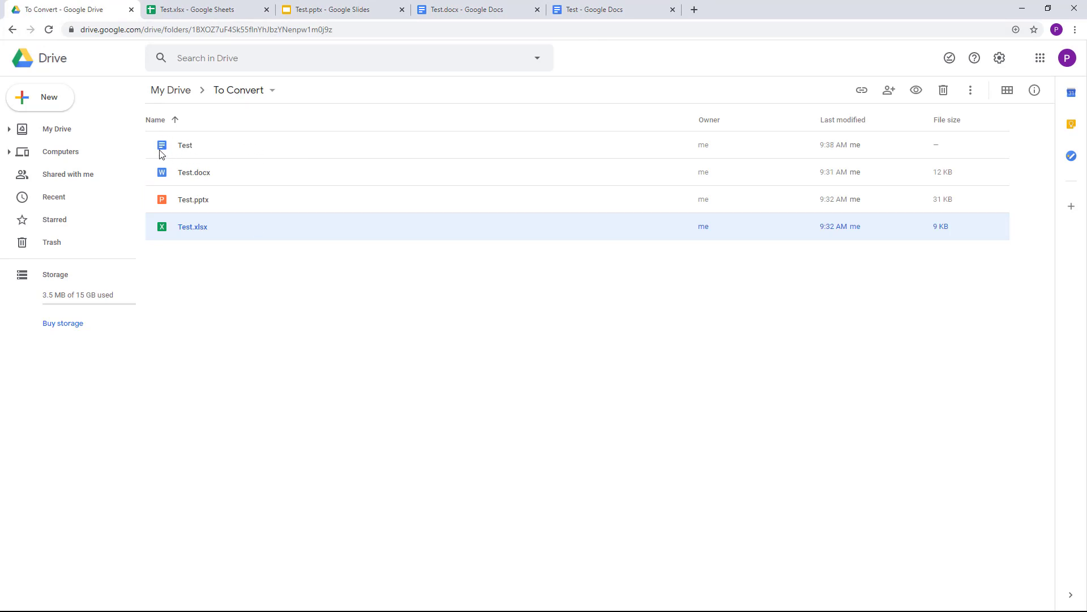
{"action": "left_click", "coordinate": [498, 8]}
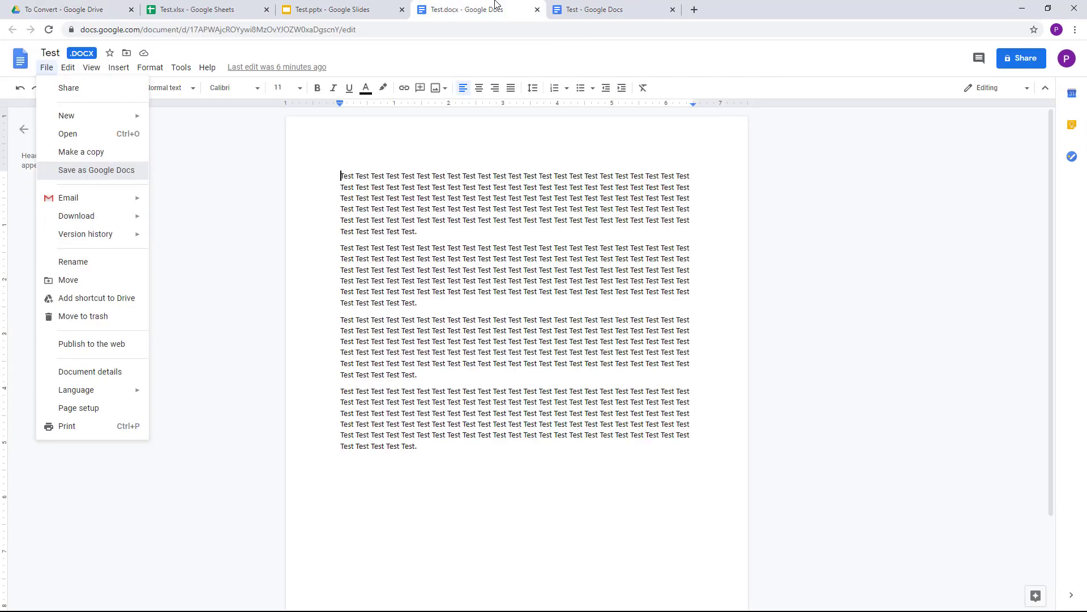
{"action": "left_click", "coordinate": [630, 5]}
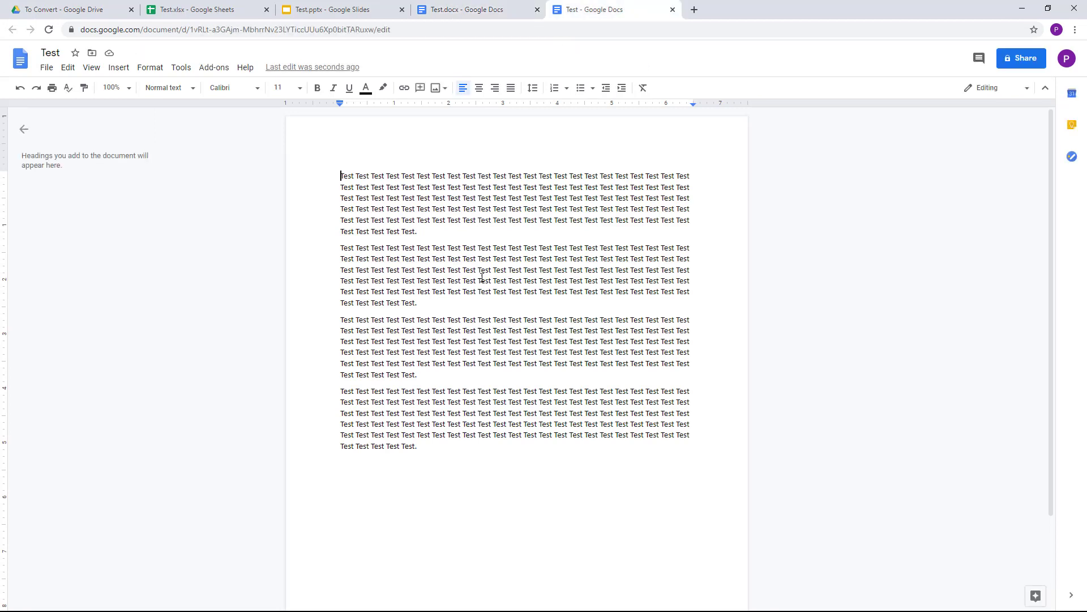
{"action": "left_click", "coordinate": [507, 11]}
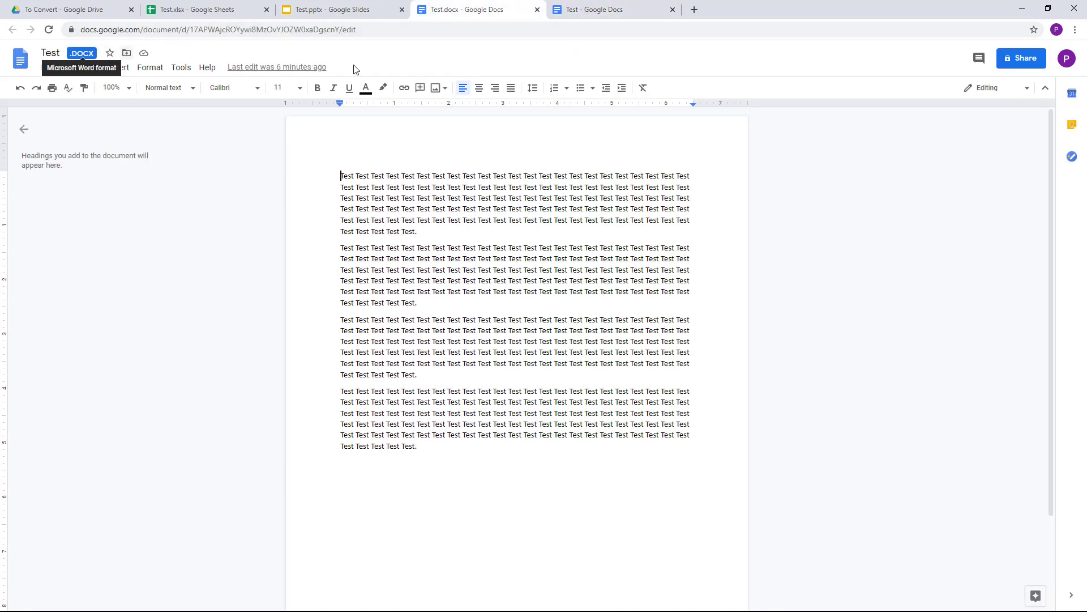
{"action": "left_click", "coordinate": [607, 12]}
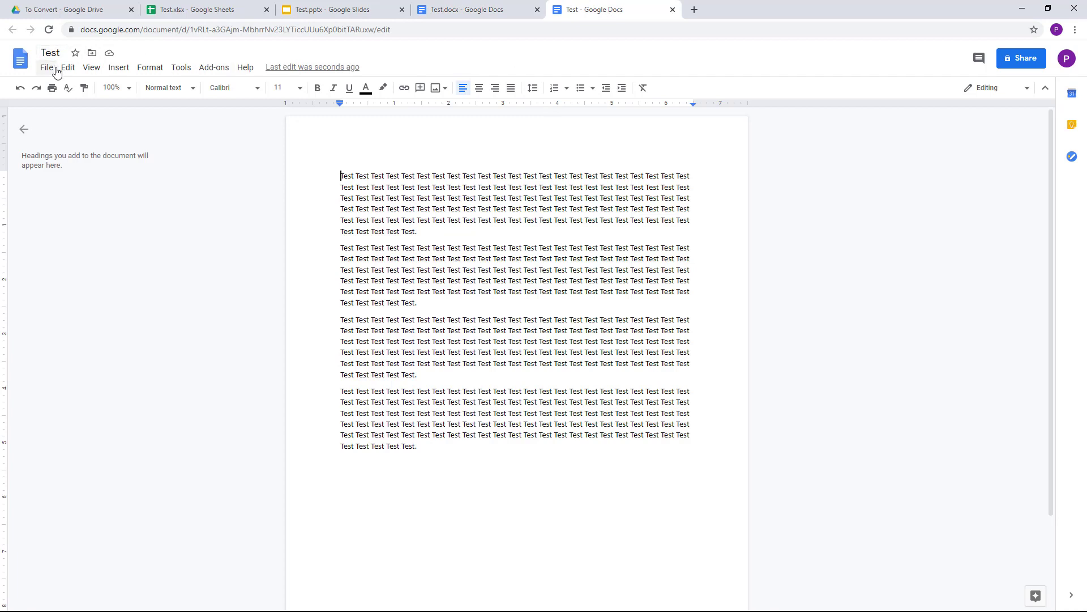
- Save Test.pptx as Google Slides and Test.xlsx as Google Sheets, checking the new Slides copy
{"action": "left_click", "coordinate": [326, 10]}
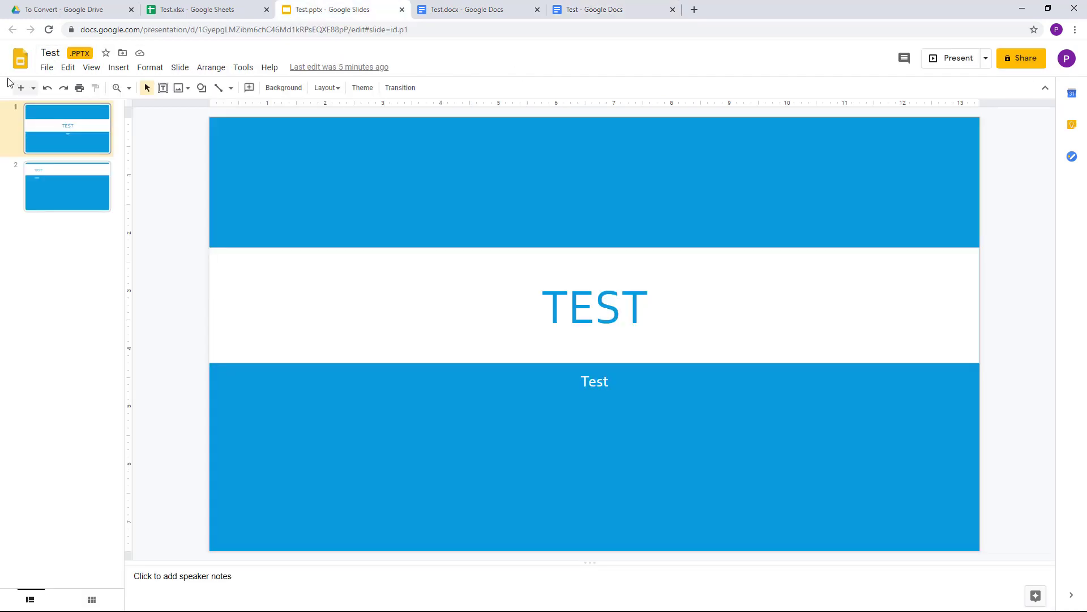
{"action": "left_click", "coordinate": [47, 67]}
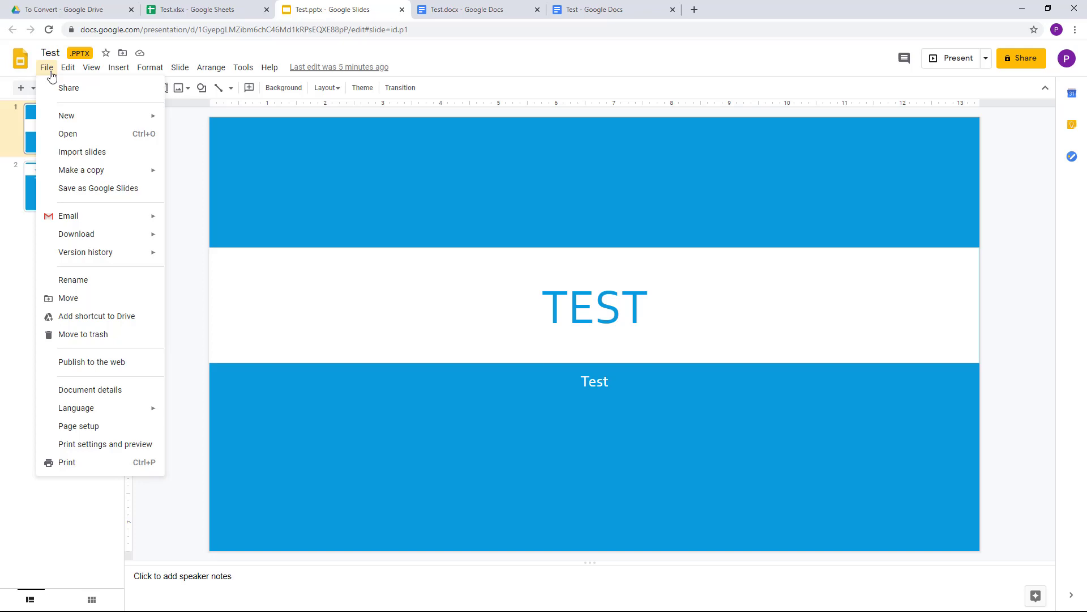
{"action": "left_click", "coordinate": [98, 194]}
{"action": "left_click", "coordinate": [206, 10]}
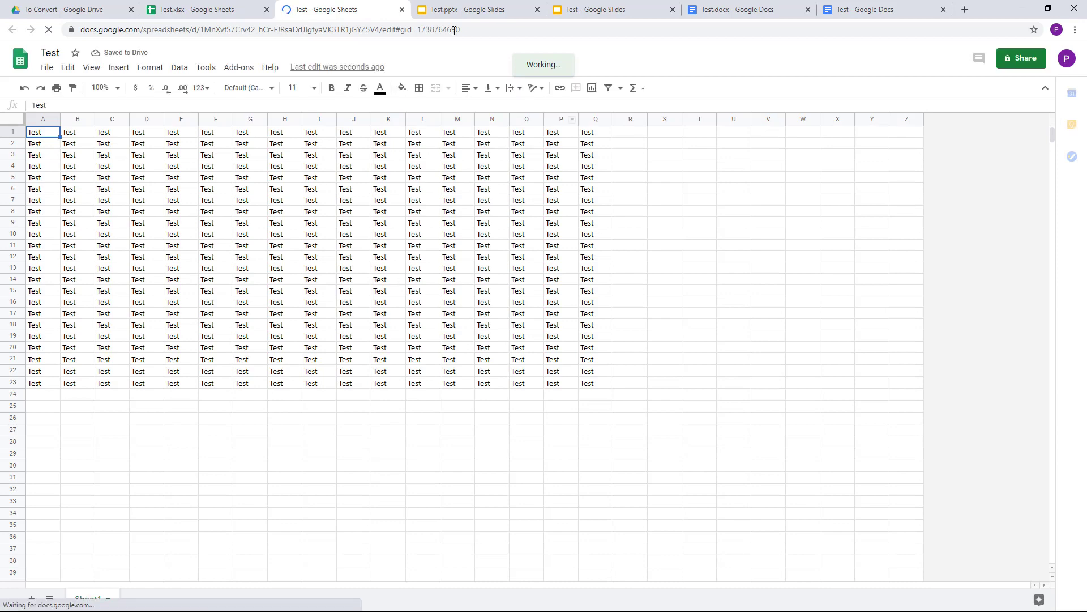
{"action": "left_click", "coordinate": [452, 5]}
{"action": "left_click", "coordinate": [617, 8]}
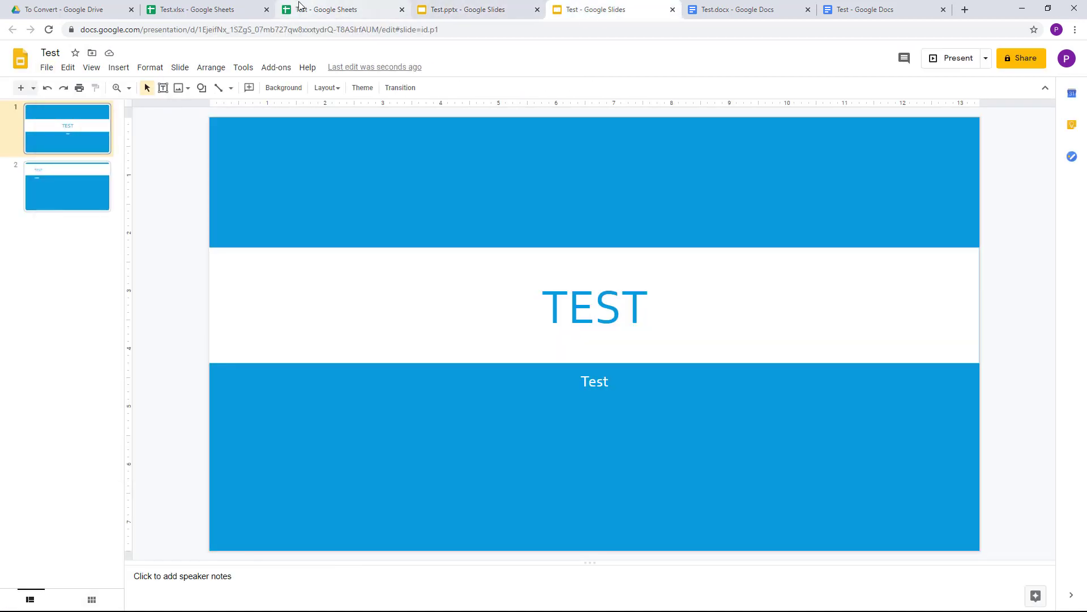
{"action": "left_click", "coordinate": [200, 9]}
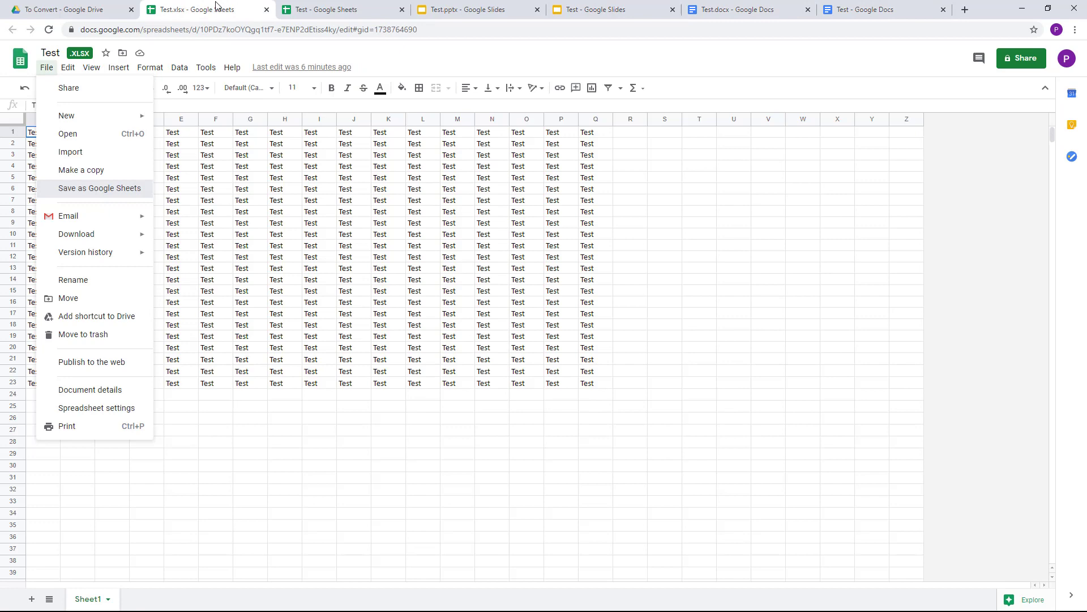
- Close the Test.xlsx, Test.pptx and Test.docx tabs and their Google Sheets and Slides copies
{"action": "left_click", "coordinate": [267, 10]}
{"action": "left_click", "coordinate": [268, 10]}
{"action": "left_click", "coordinate": [268, 10]}
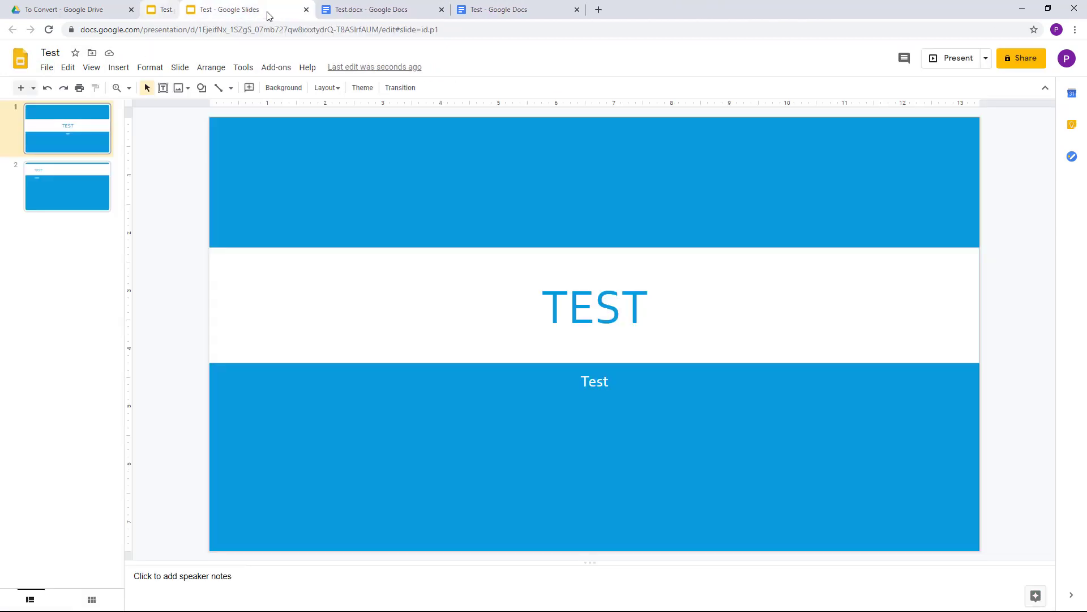
{"action": "left_click", "coordinate": [267, 10]}
{"action": "left_click", "coordinate": [267, 10]}
- Close the Google Docs copy, then select Test.docx, Test.pptx and Test.xlsx in To Convert for deletion
{"action": "left_click", "coordinate": [267, 10]}
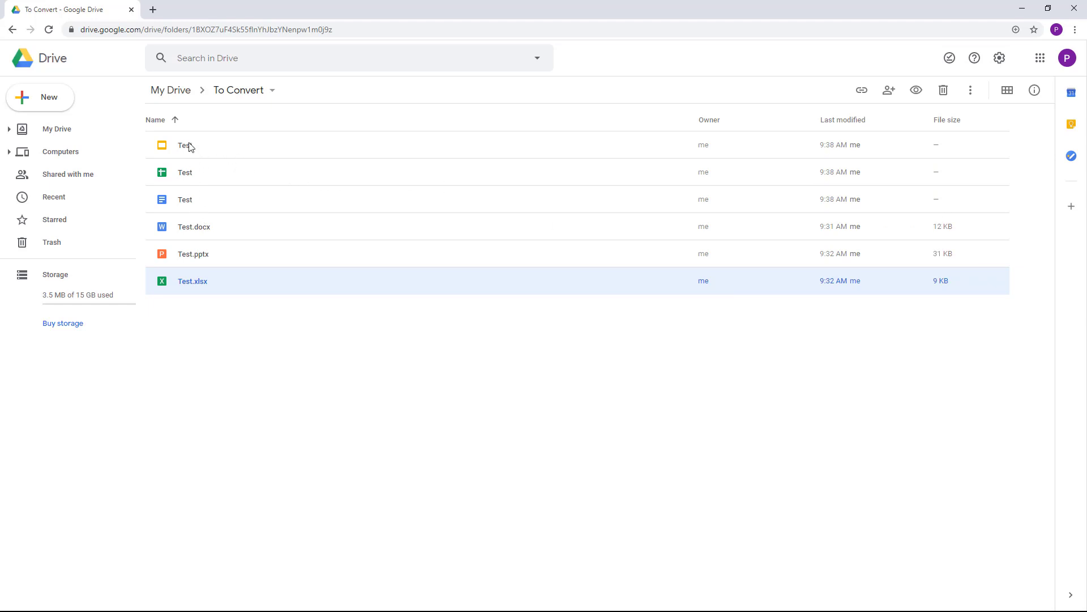
{"action": "left_click", "coordinate": [188, 181]}
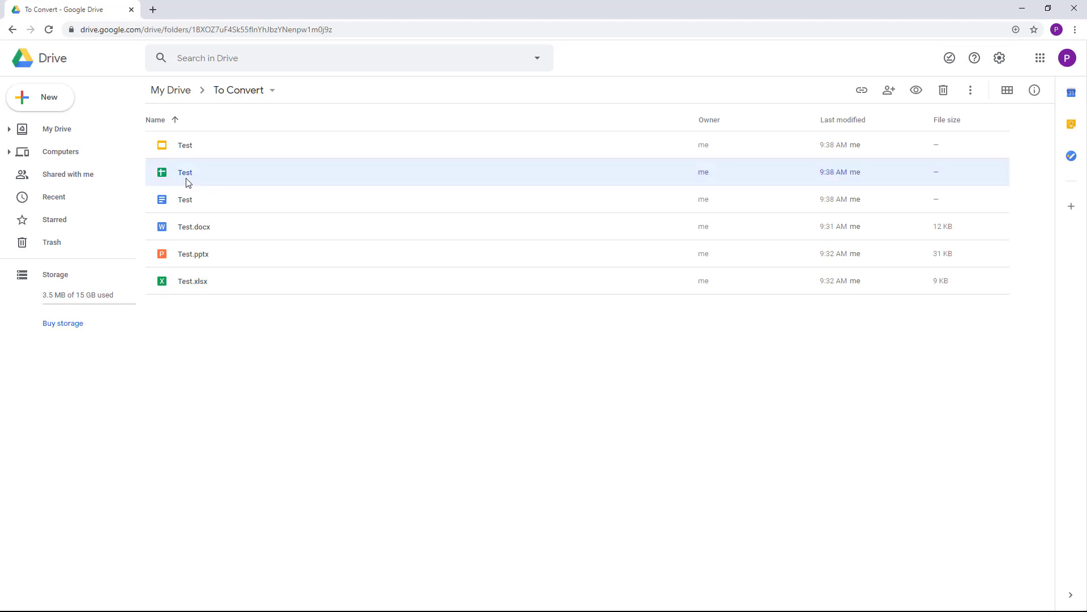
{"action": "left_click", "coordinate": [195, 209]}
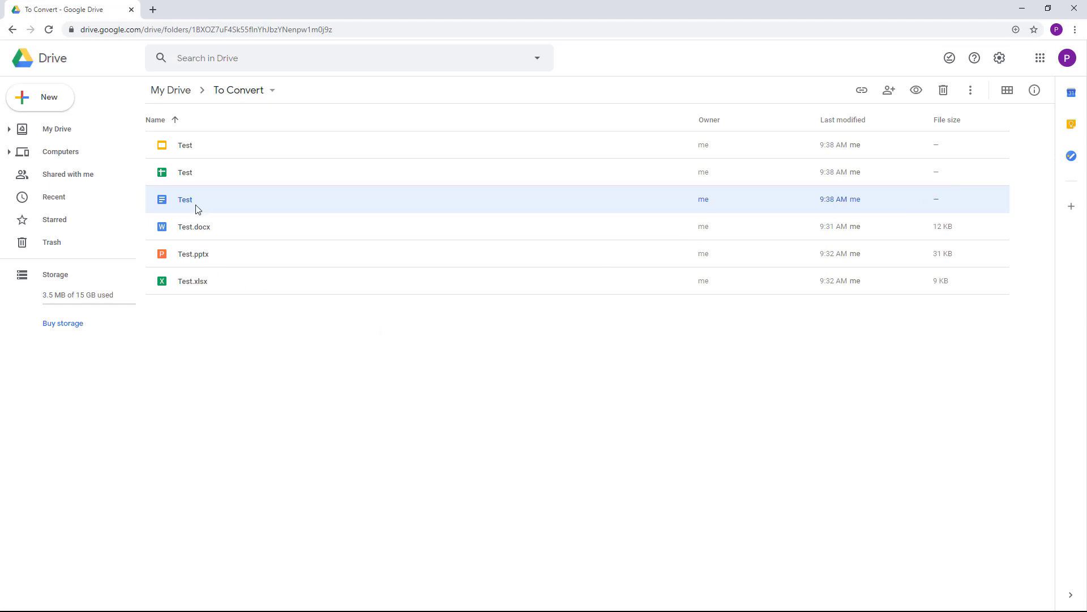
{"action": "left_click_drag", "start_coordinate": [209, 329], "coordinate": [199, 232]}
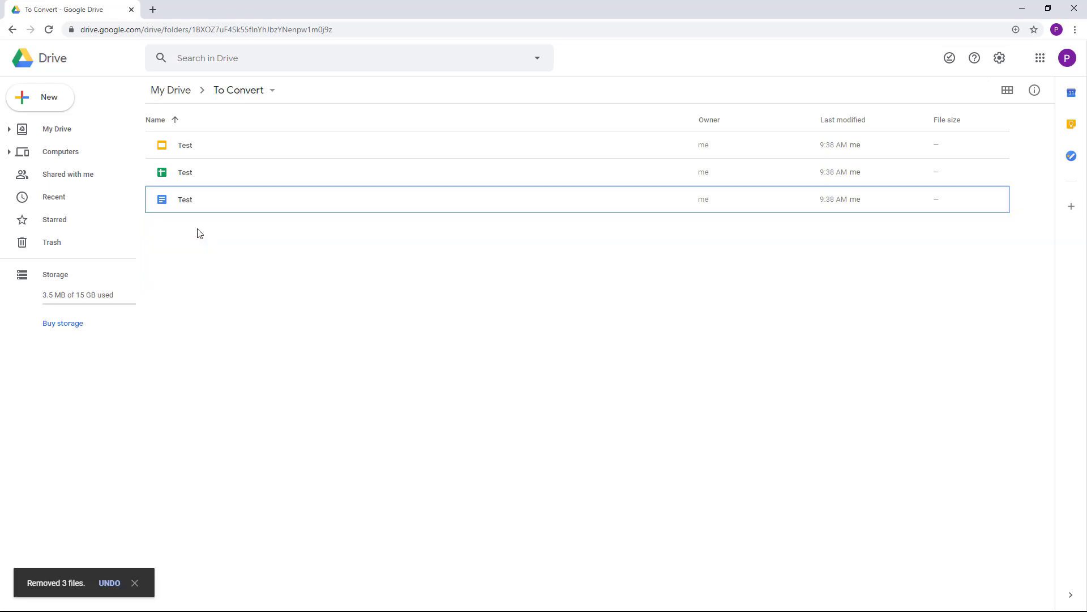
{"action": "double_click", "coordinate": [189, 145]}
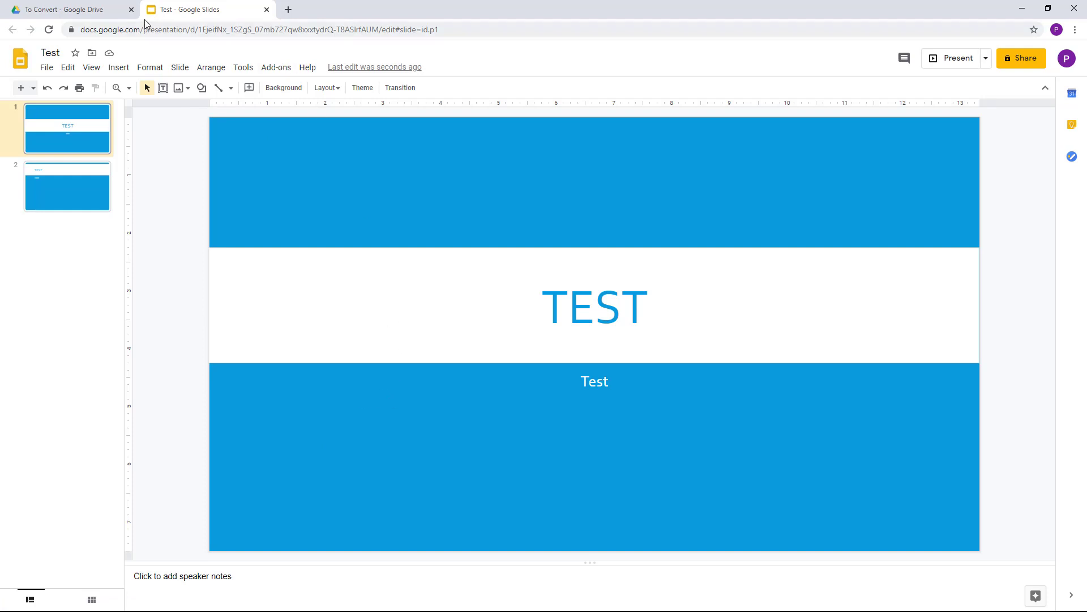
{"action": "left_click", "coordinate": [78, 8]}
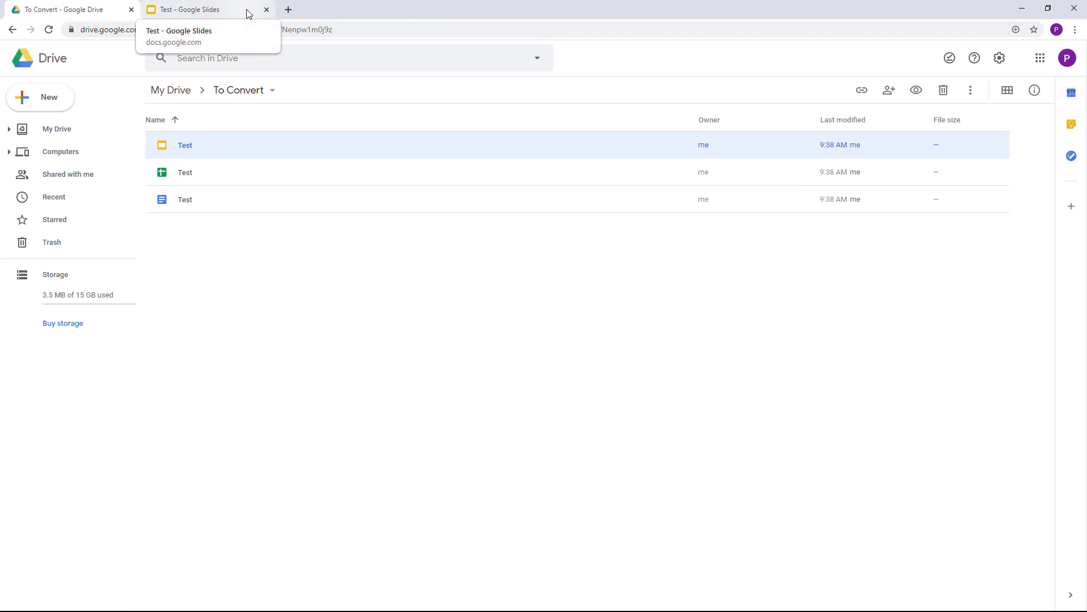
{"action": "left_click", "coordinate": [248, 11]}
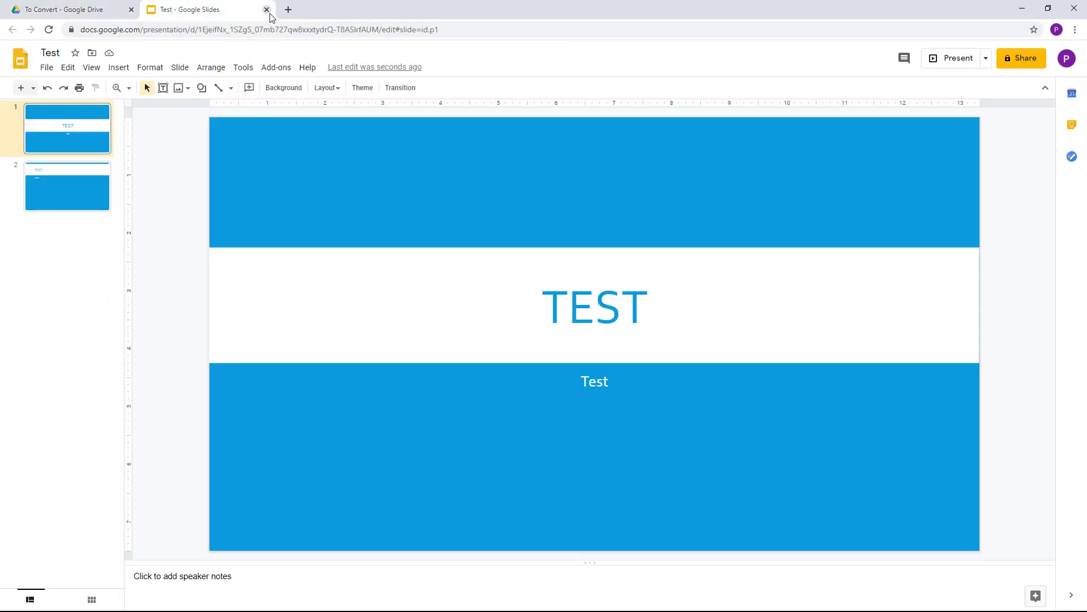
{"action": "left_click", "coordinate": [267, 9]}
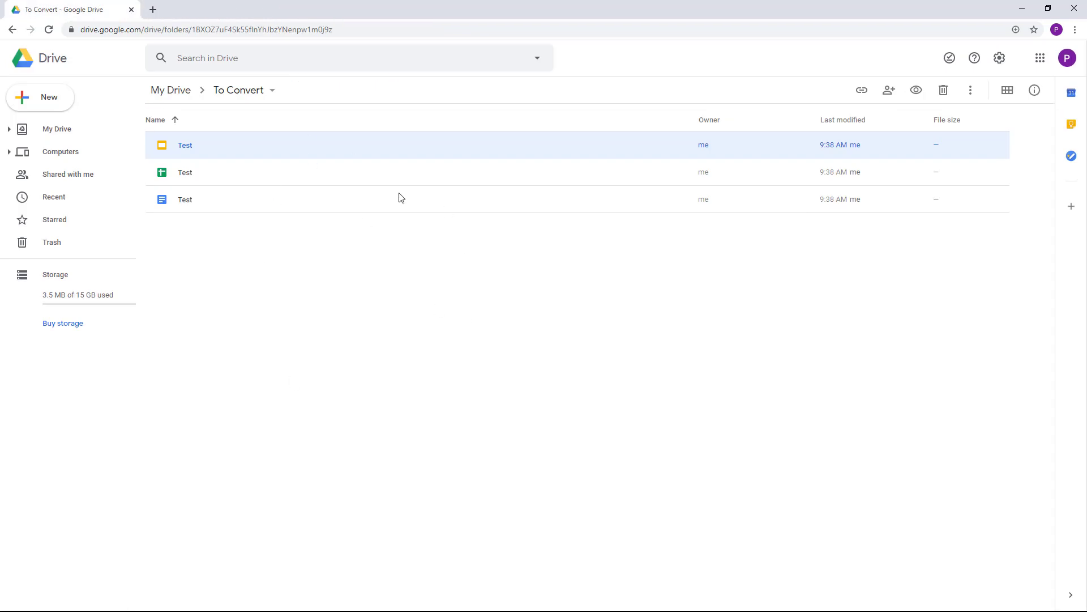